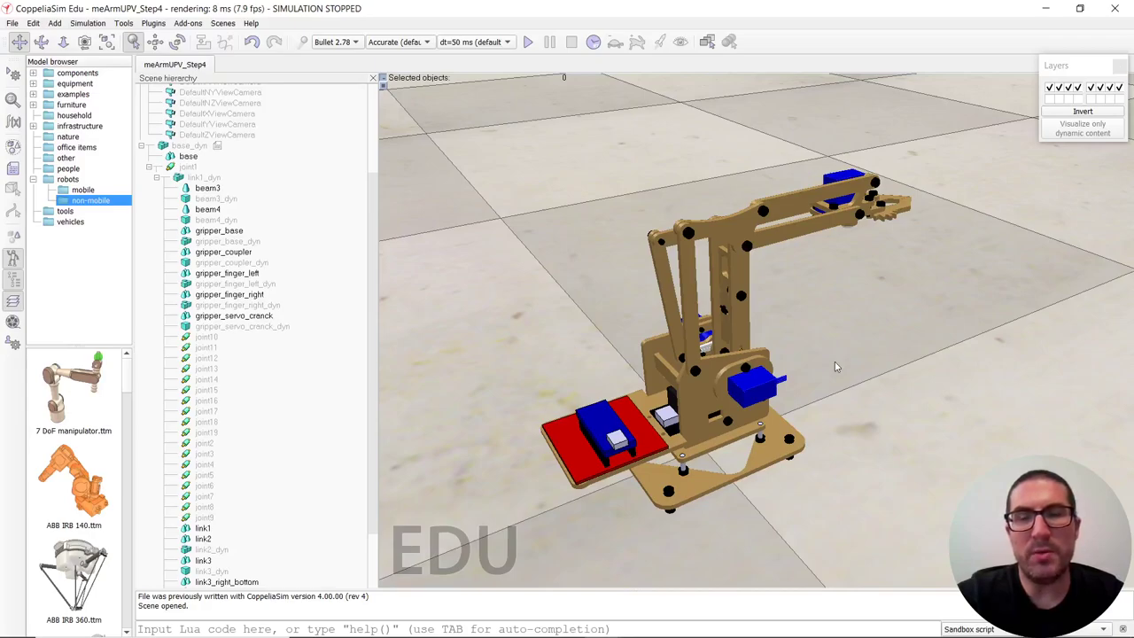
Step: Reparent link2_dyn under joint2 in the scene hierarchy
left_click_drag(835, 366, 756, 378)
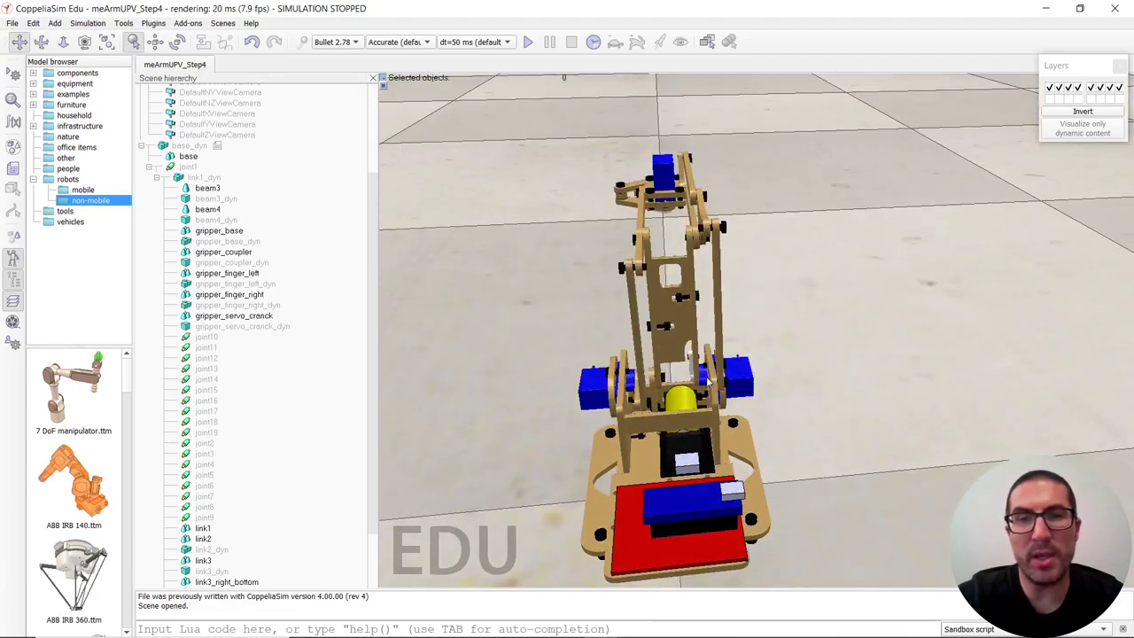
left_click(199, 443)
left_click_drag(686, 383, 693, 422)
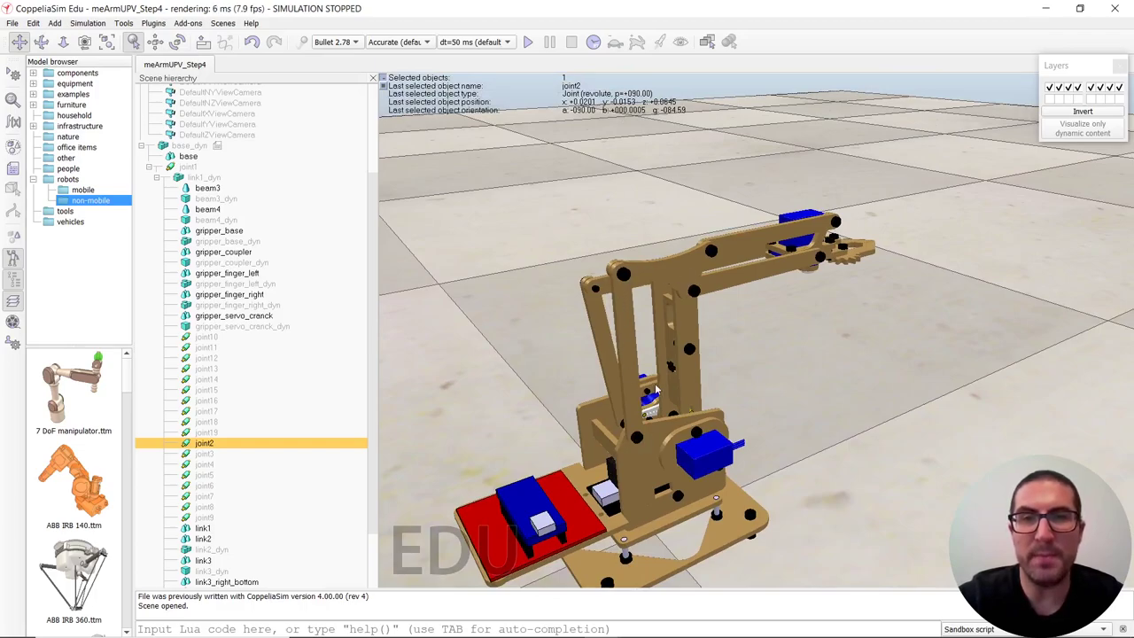
left_click_drag(655, 390, 747, 381)
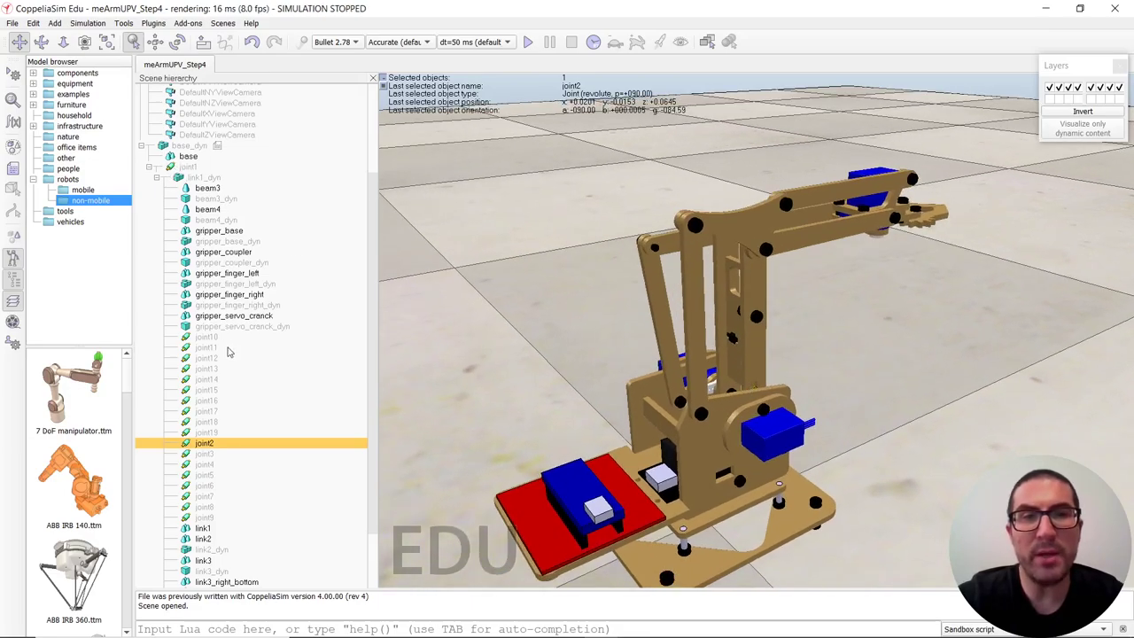
left_click_drag(740, 376, 754, 397)
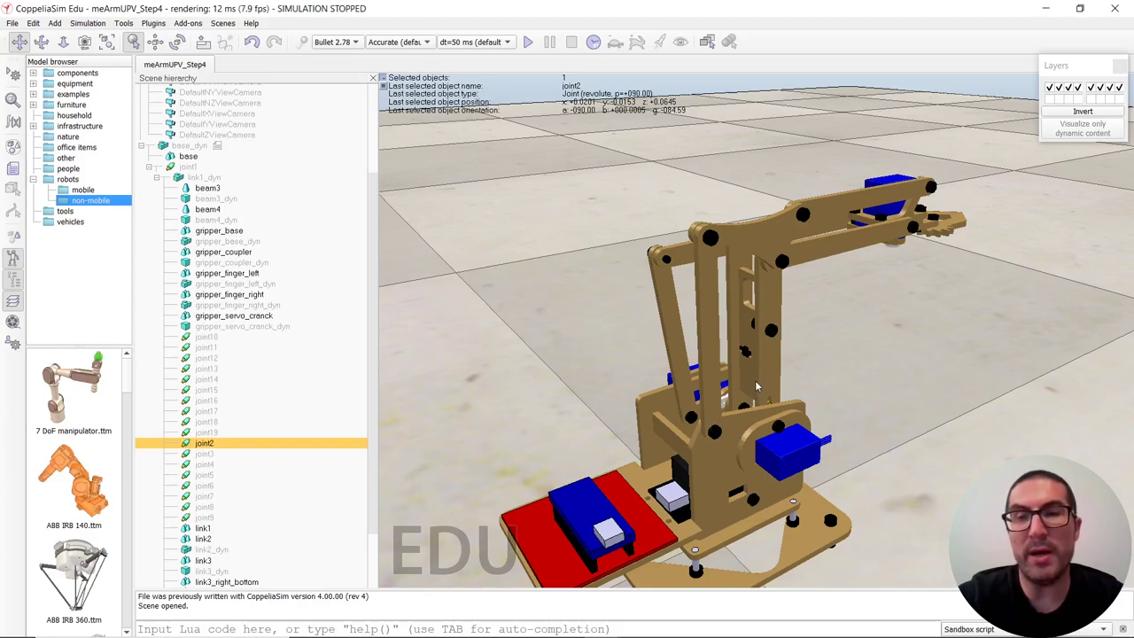
middle_click_drag(757, 381, 726, 385)
middle_click_drag(704, 428, 715, 423)
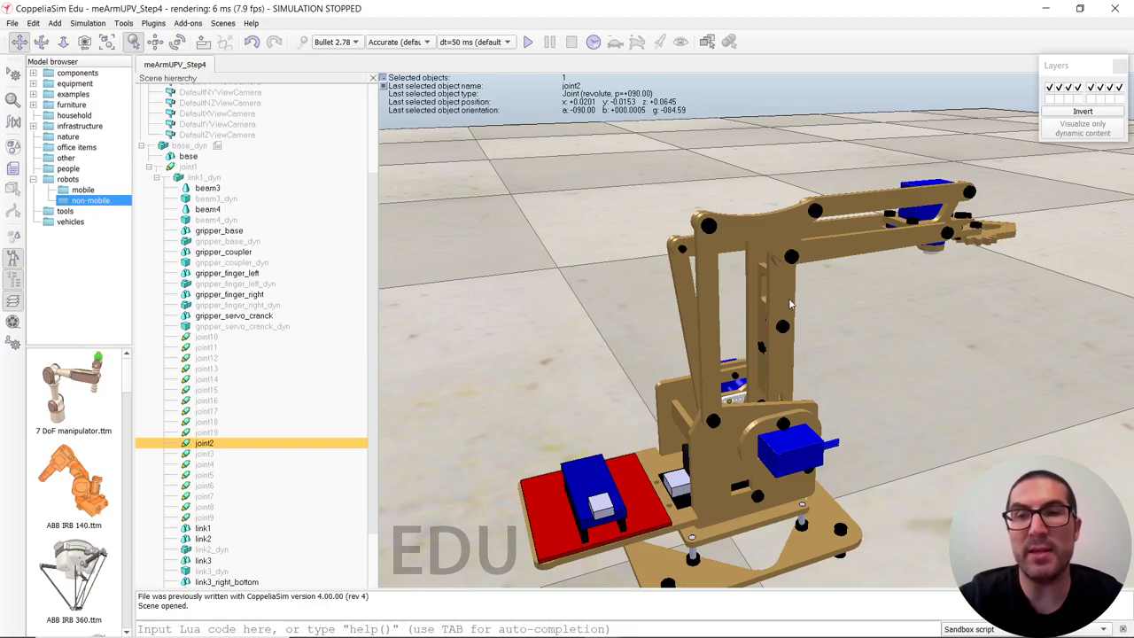
right_click_drag(735, 388, 600, 329)
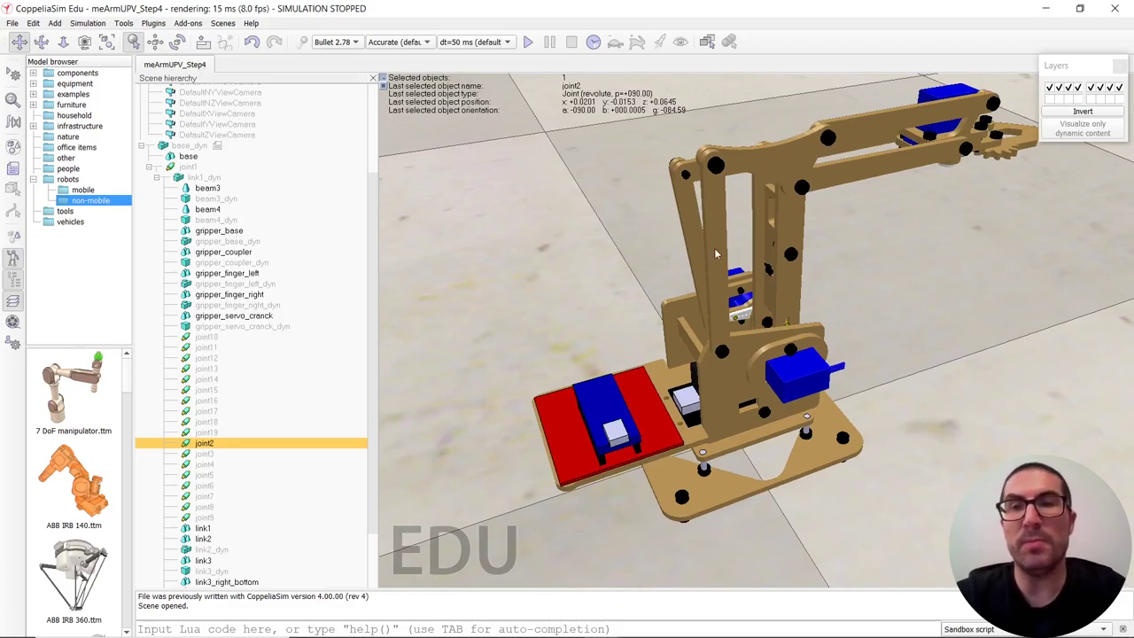
right_click_drag(714, 248, 806, 401)
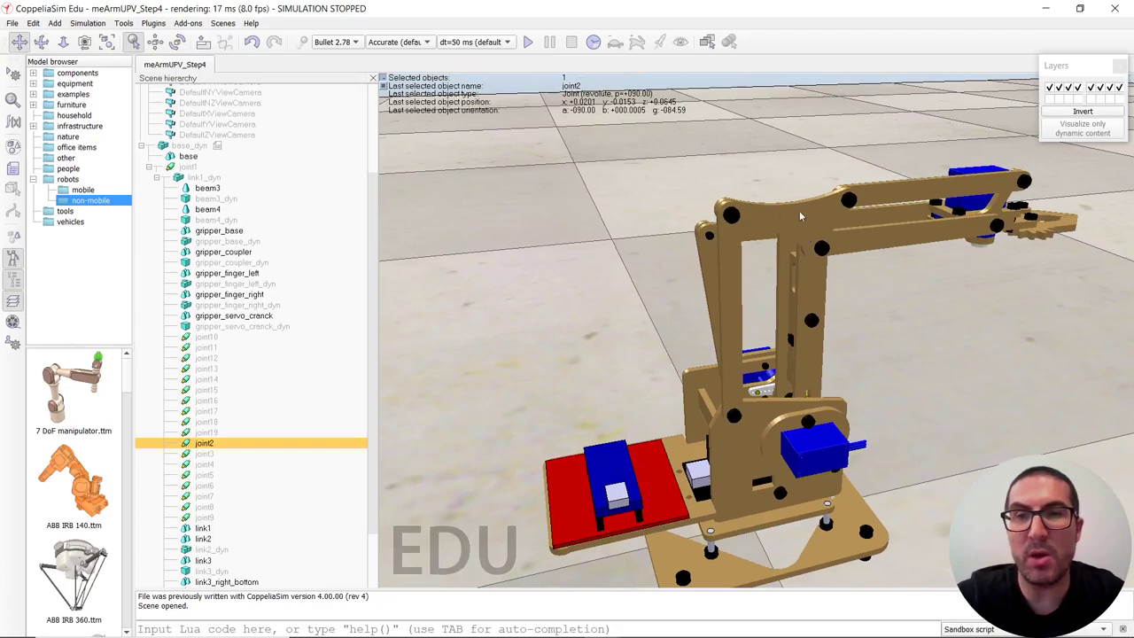
scroll(802, 355, "up", 2)
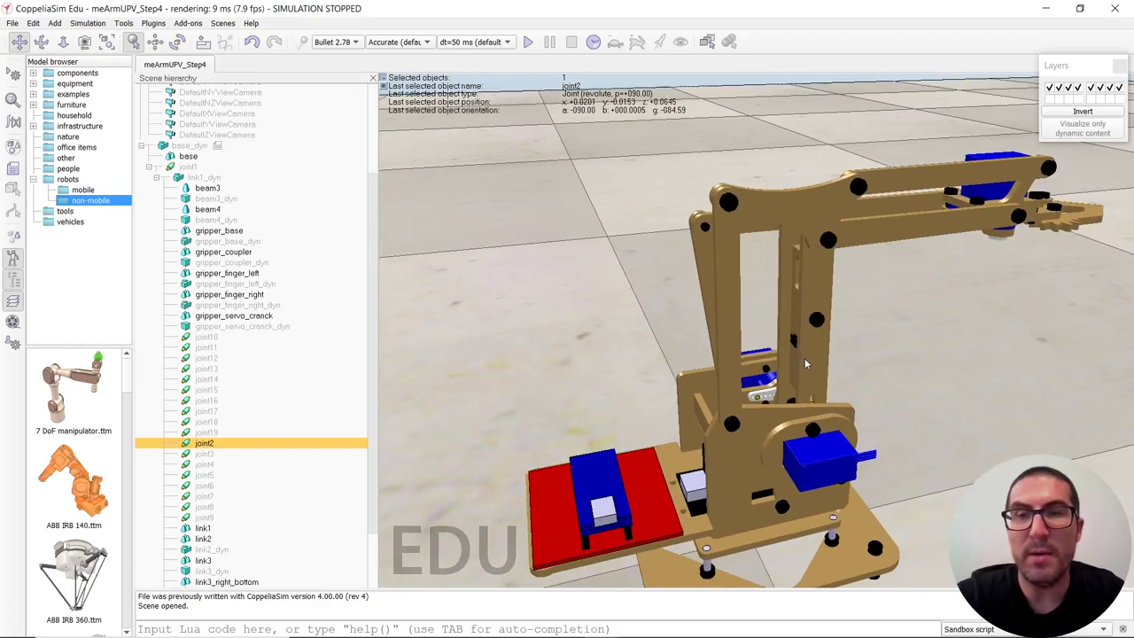
right_click_drag(807, 366, 820, 411)
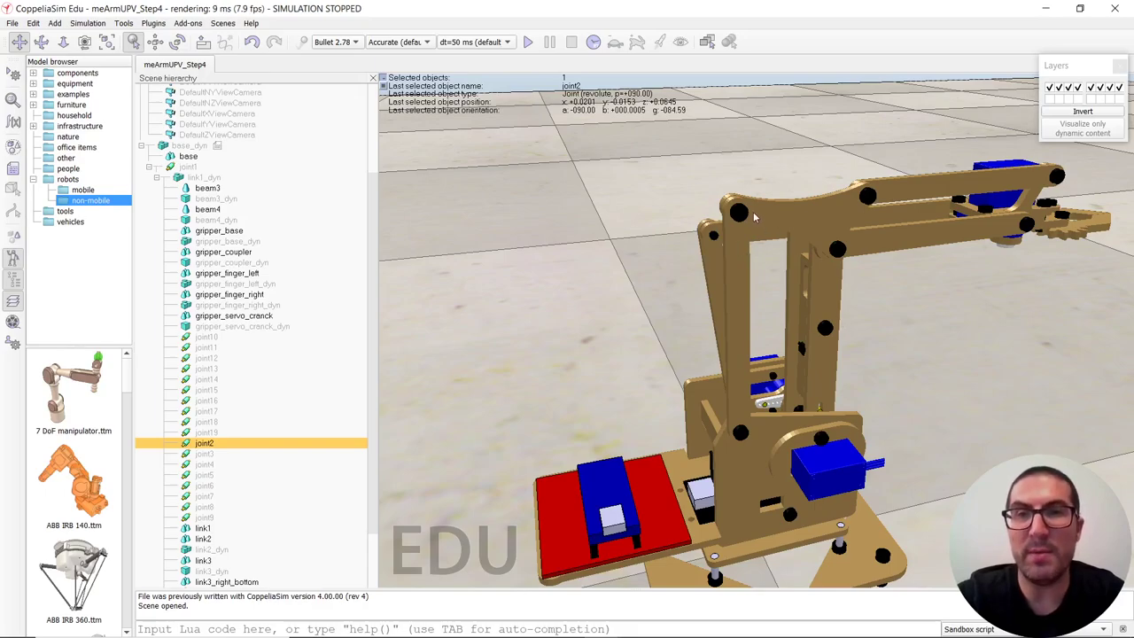
middle_click_drag(720, 265, 733, 252)
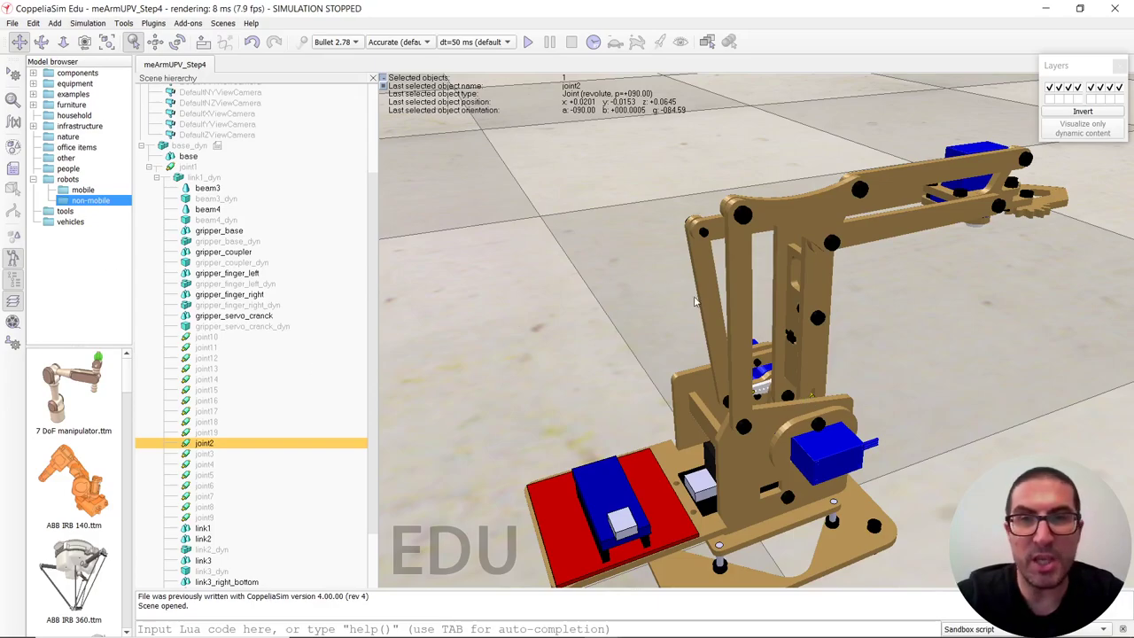
left_click(802, 361)
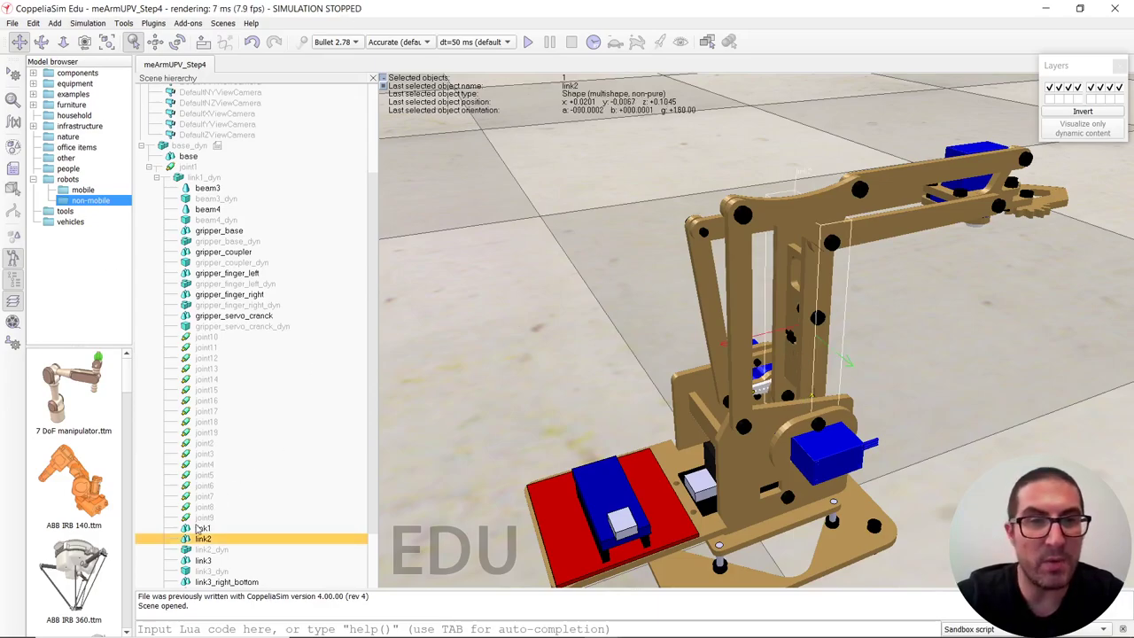
left_click(188, 550)
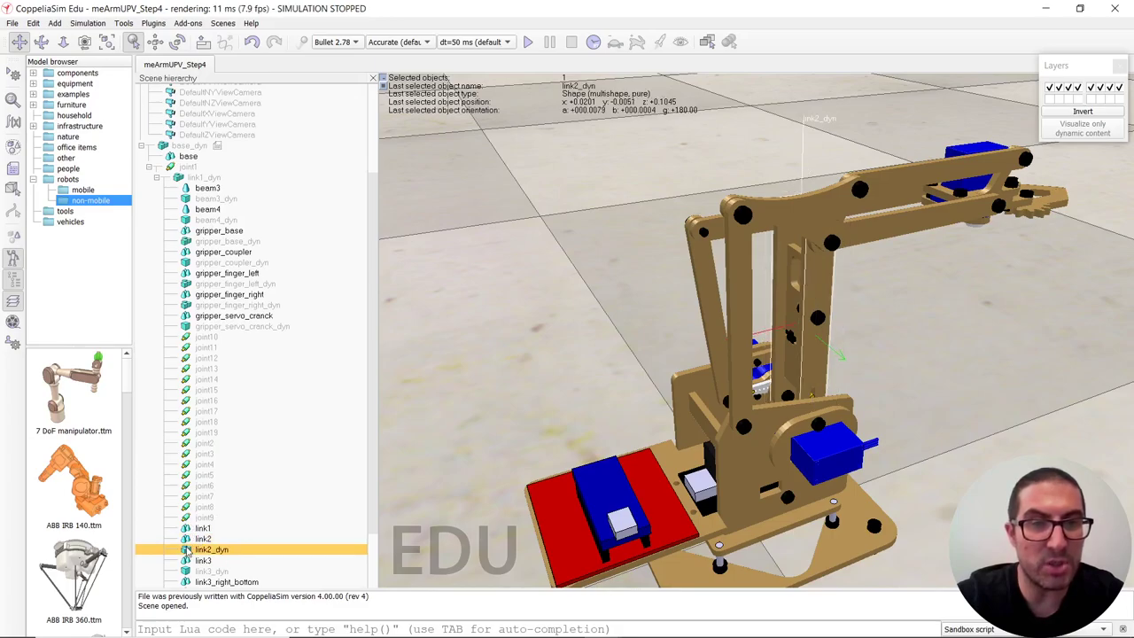
left_click_drag(188, 550, 200, 447)
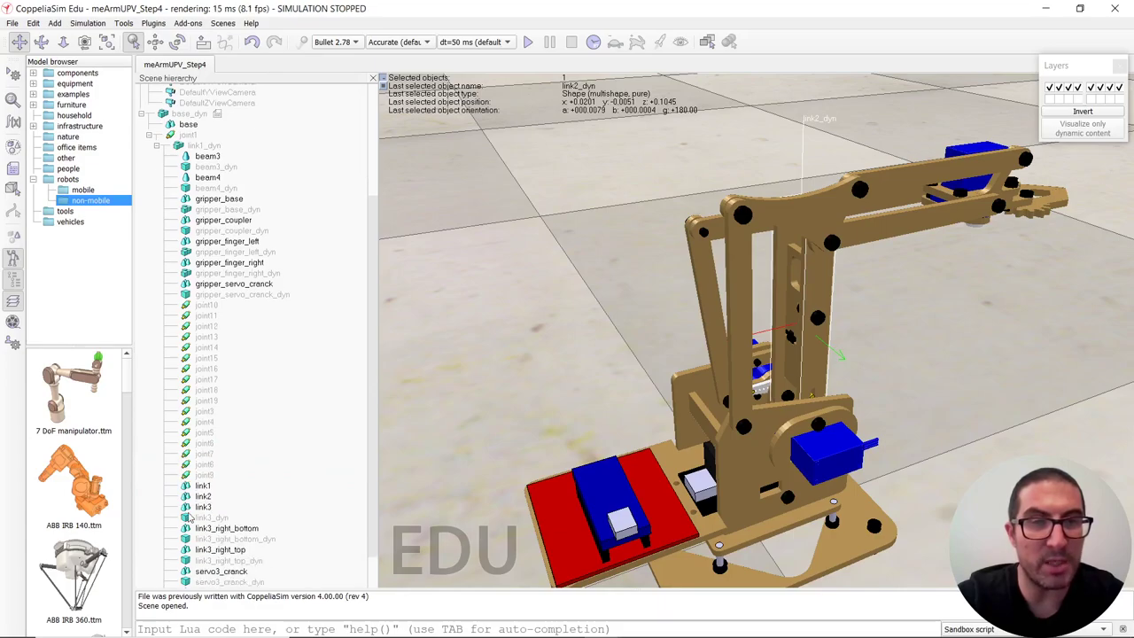
Step: Nest link2 and joint5 under link2_dyn
left_click(186, 497)
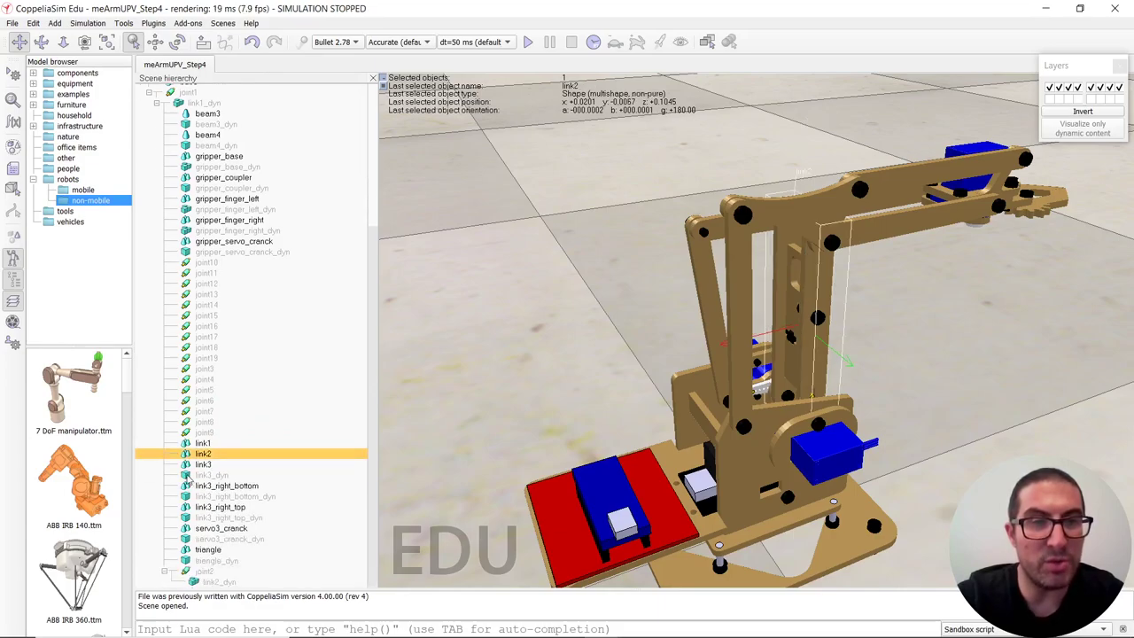
left_click_drag(189, 453, 213, 585)
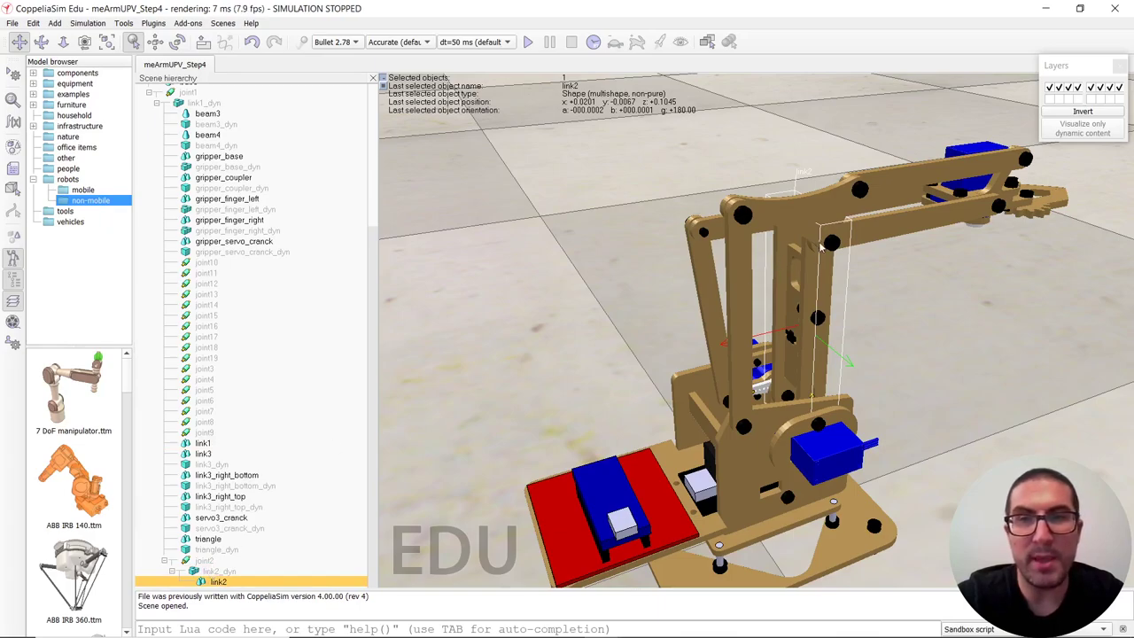
left_click(202, 392)
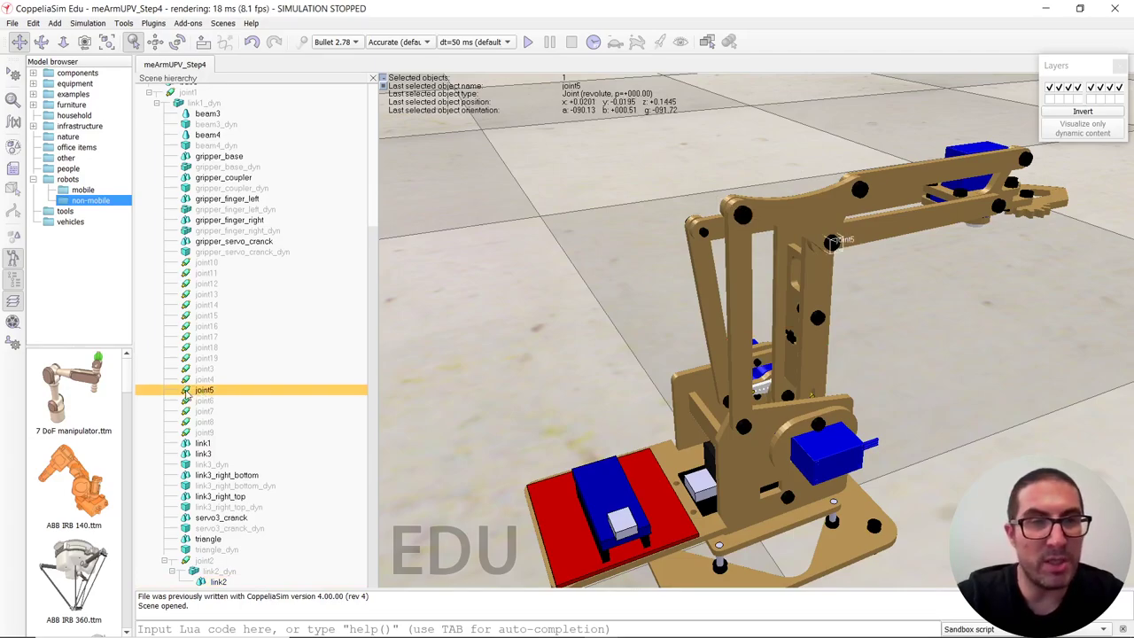
left_click_drag(188, 397, 214, 572)
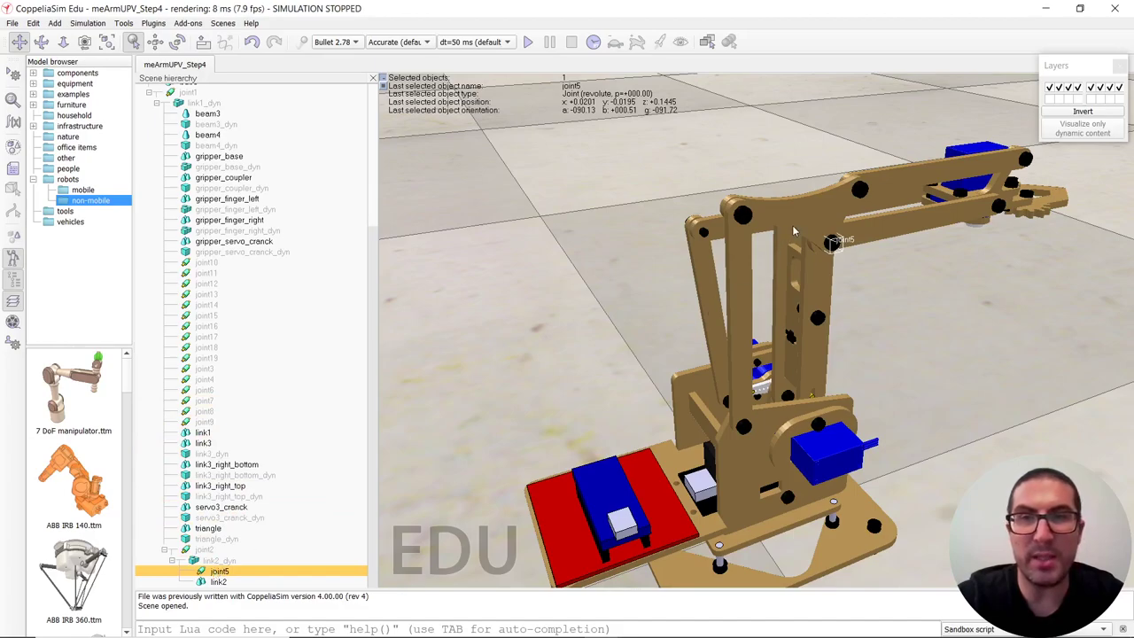
Step: Move triangle_dyn from link1_dyn to become a child of joint5
left_click(191, 540)
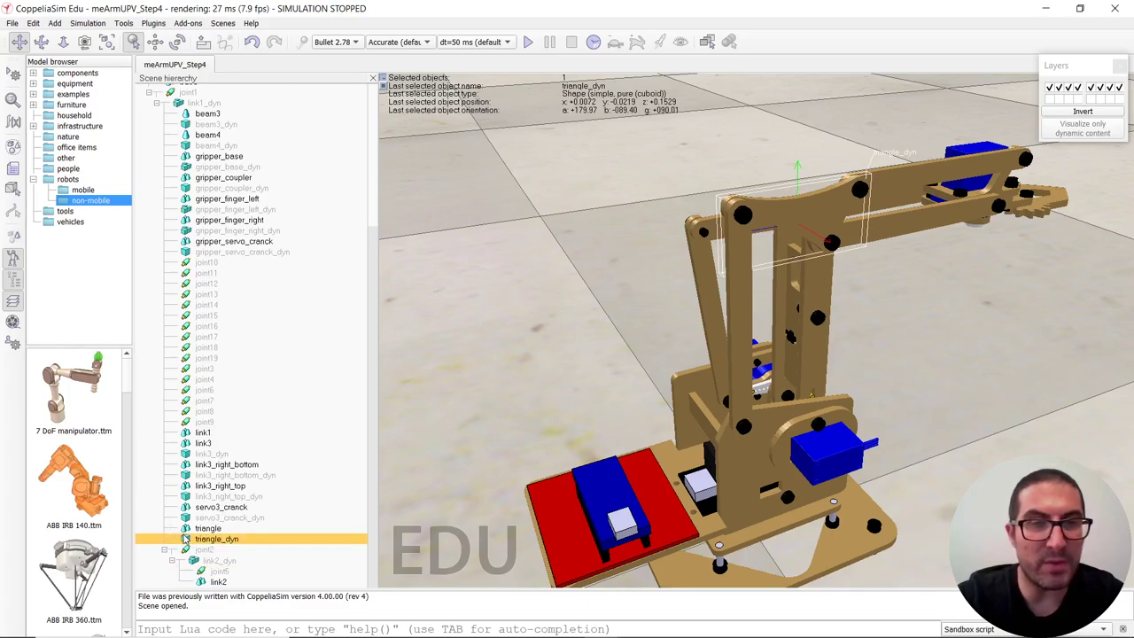
left_click_drag(189, 541, 215, 576)
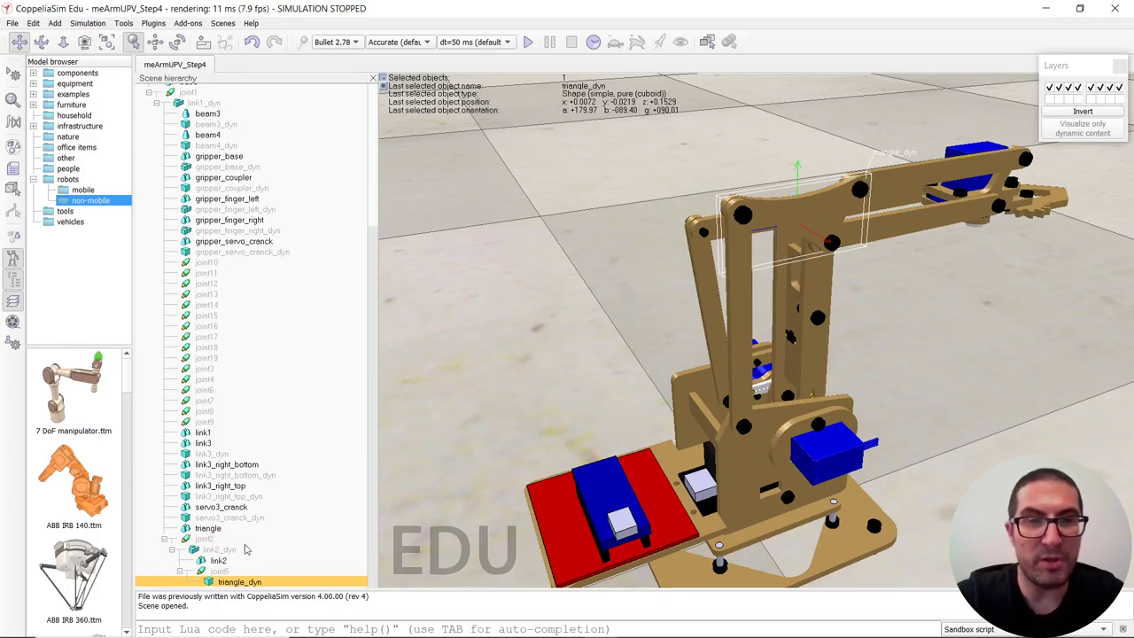
left_click(232, 572)
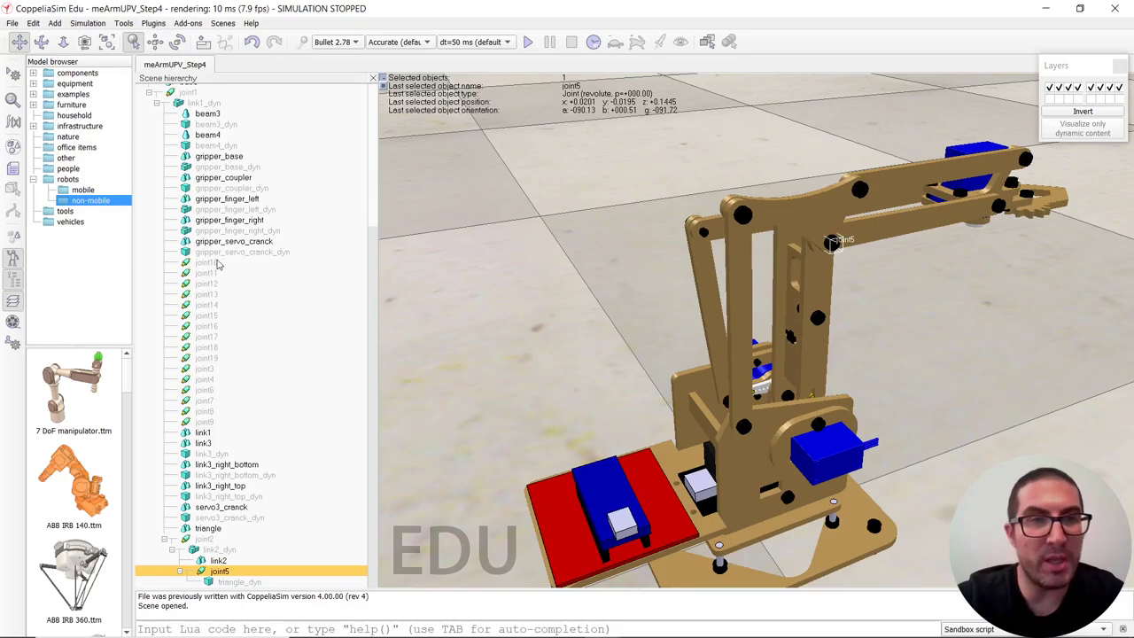
Step: Drag joint6, then triangle, onto triangle_dyn beneath joint5
left_click(197, 338)
left_click(200, 368)
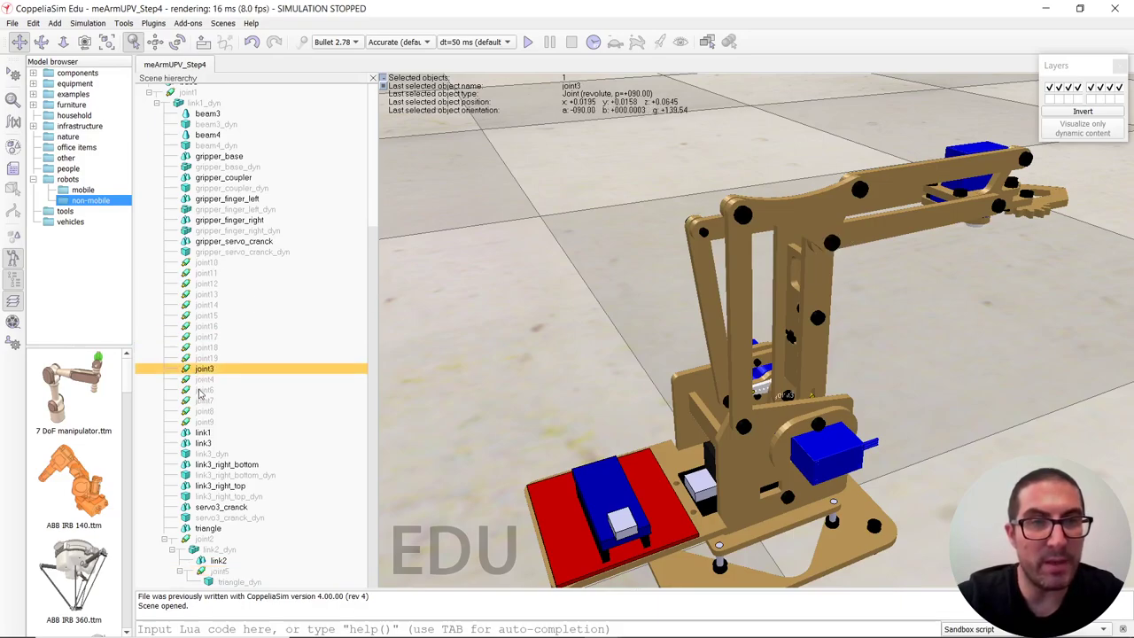
left_click(200, 390)
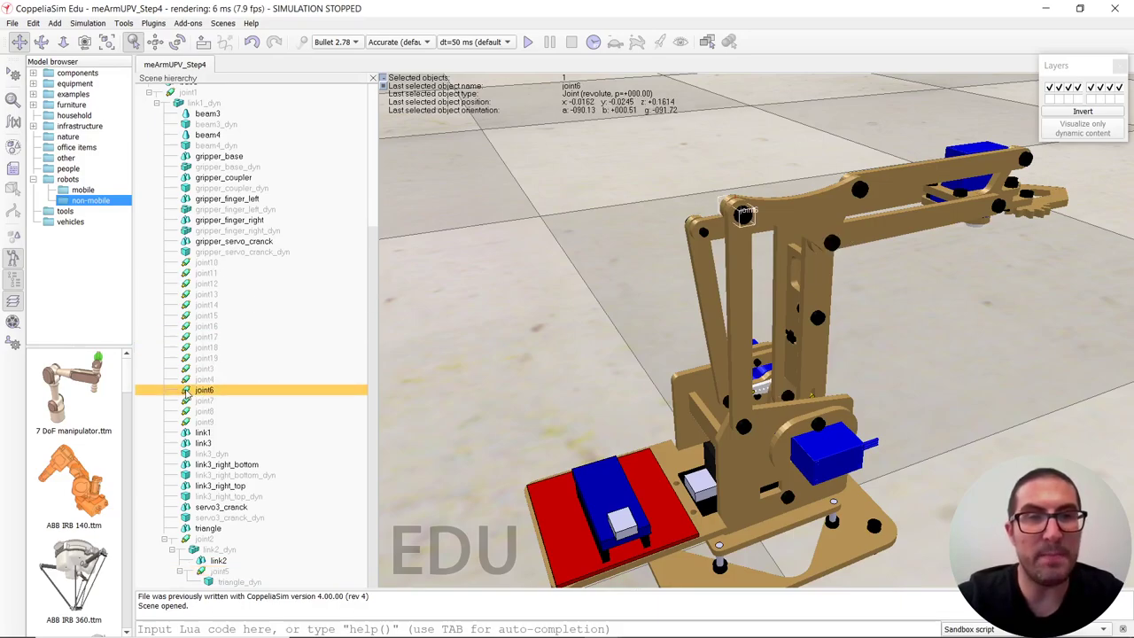
left_click_drag(189, 395, 261, 578)
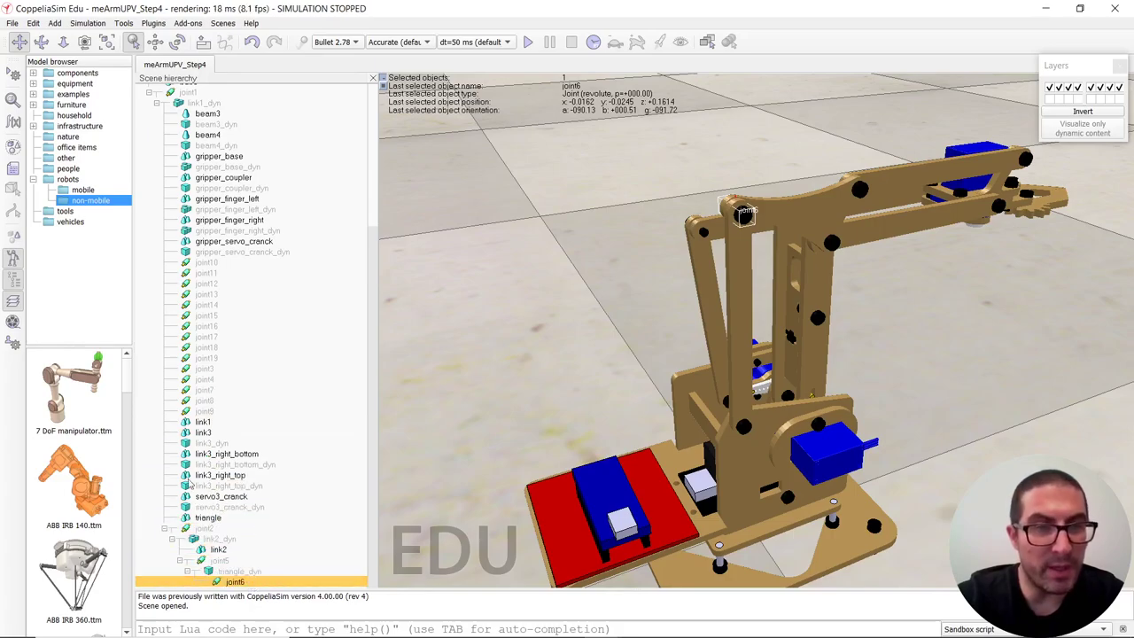
left_click_drag(191, 518, 233, 581)
left_click(235, 571)
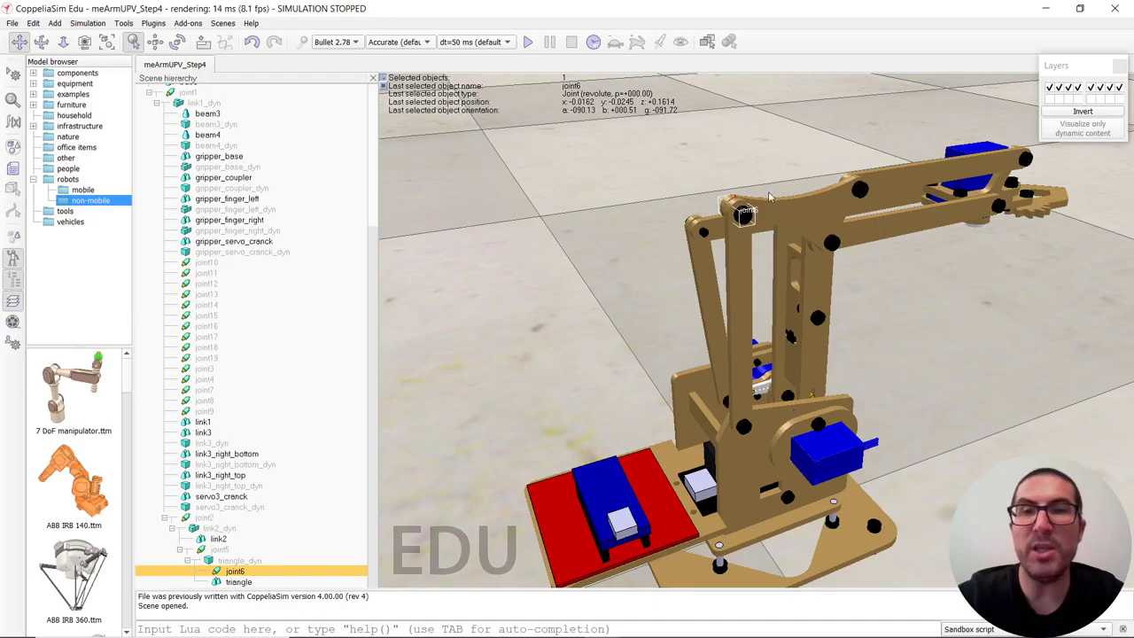
Step: Nest beam4_dyn under joint7 and make beam4 a child of beam4_dyn
left_click(759, 439)
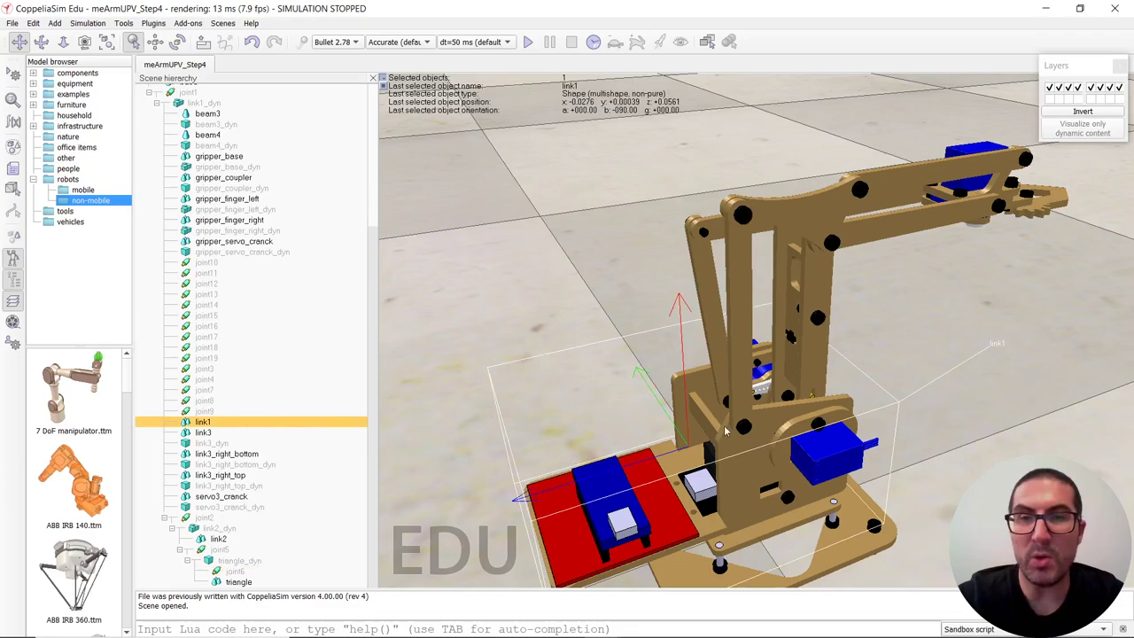
left_click(192, 379)
left_click(192, 390)
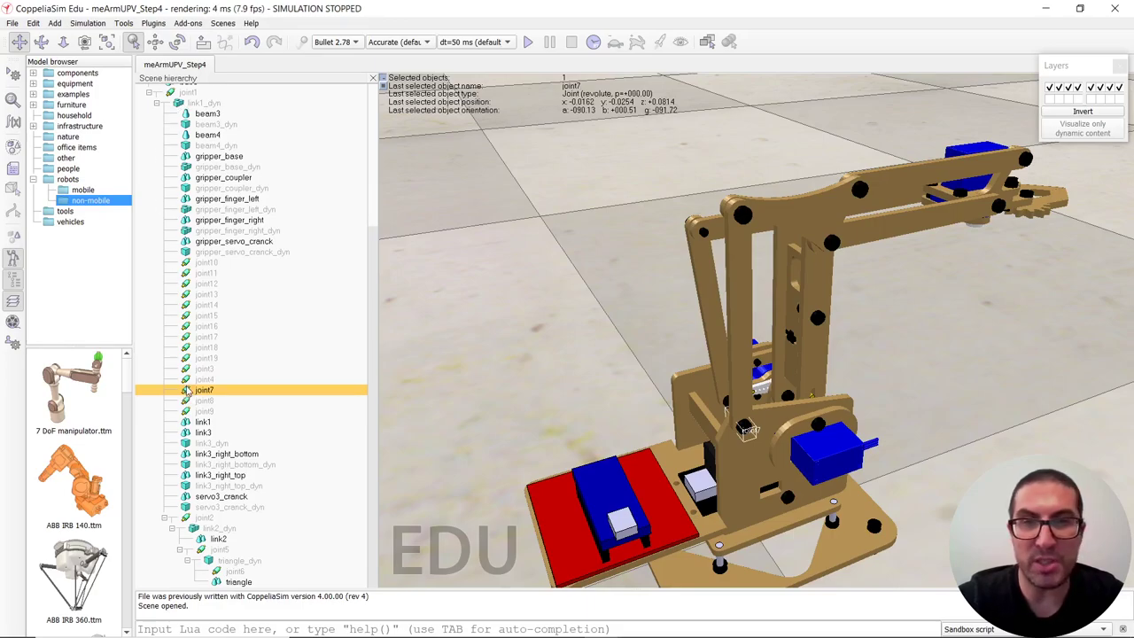
left_click(732, 365)
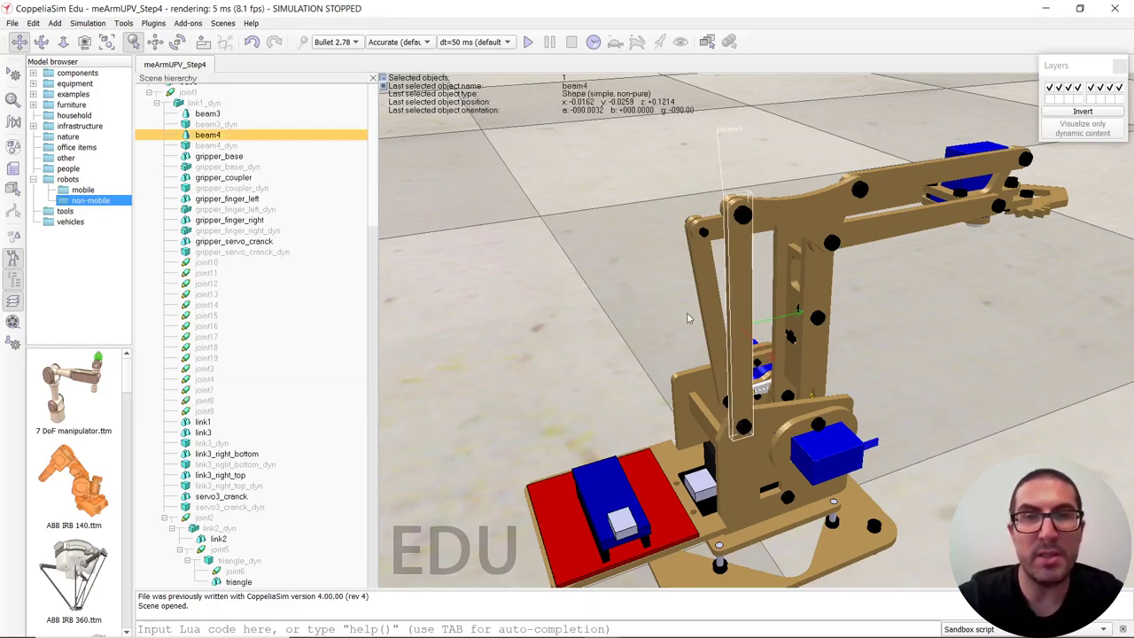
left_click(203, 124)
left_click(189, 135)
left_click(189, 147)
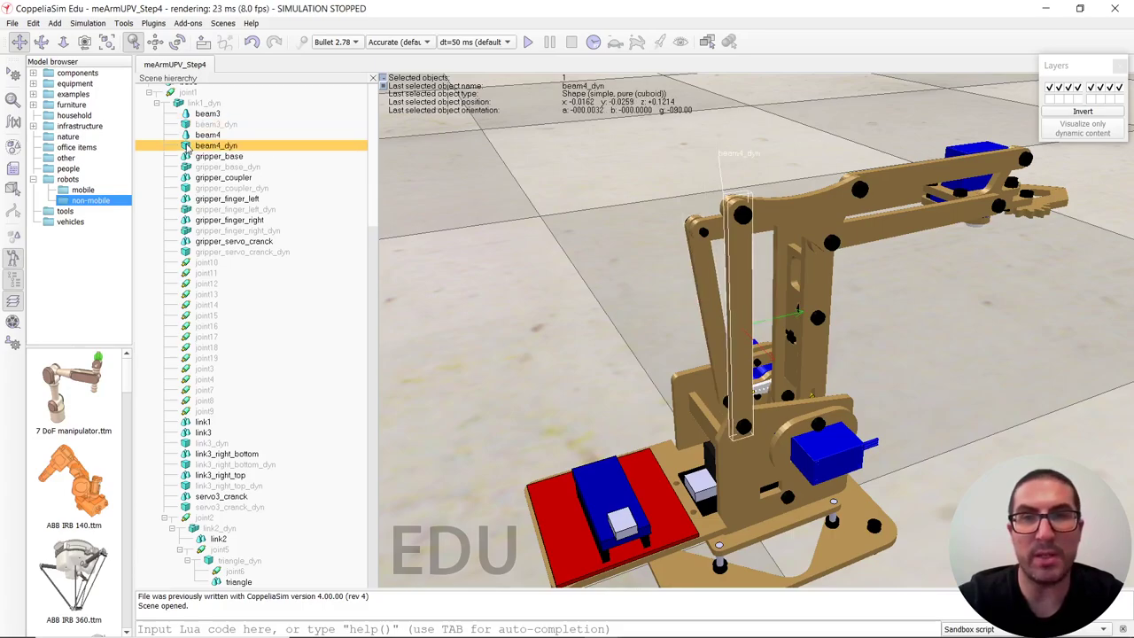
left_click_drag(184, 146, 222, 391)
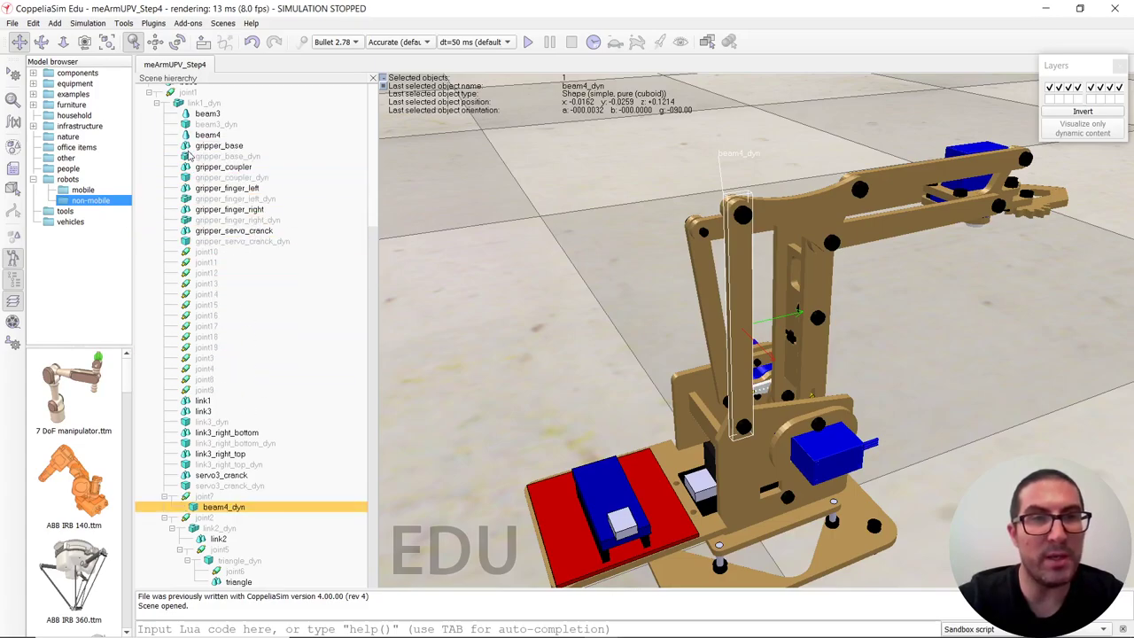
left_click_drag(187, 136, 237, 506)
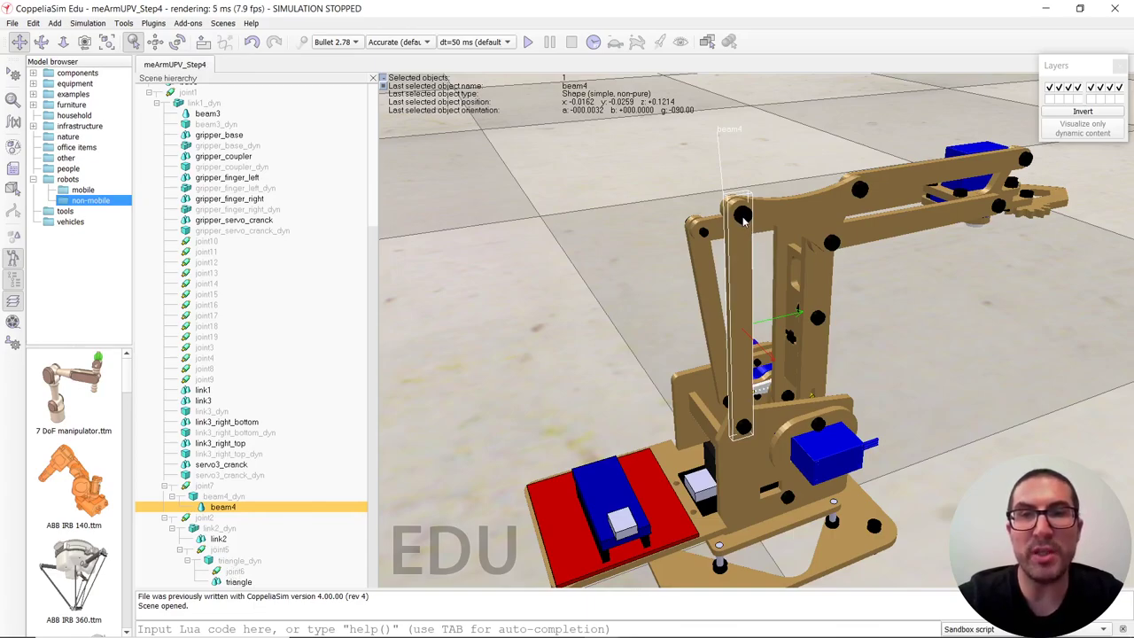
Step: Add a dummy to the scene and rename it link1_tip
left_click(54, 23)
mouse_move(72, 55)
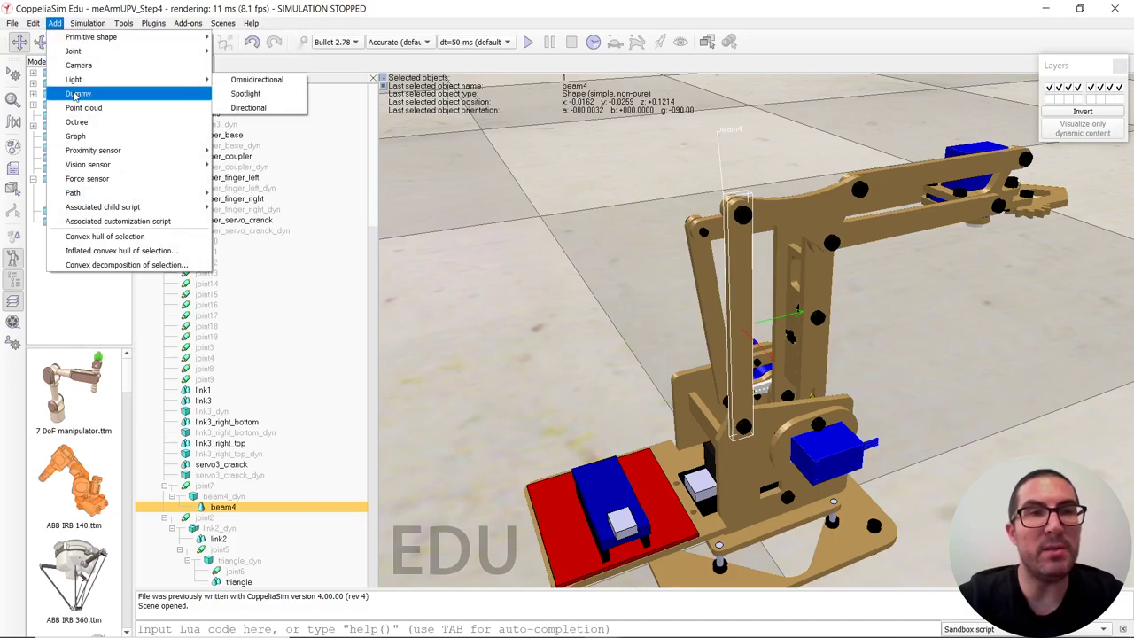
left_click(76, 94)
scroll(195, 117, "up", 6)
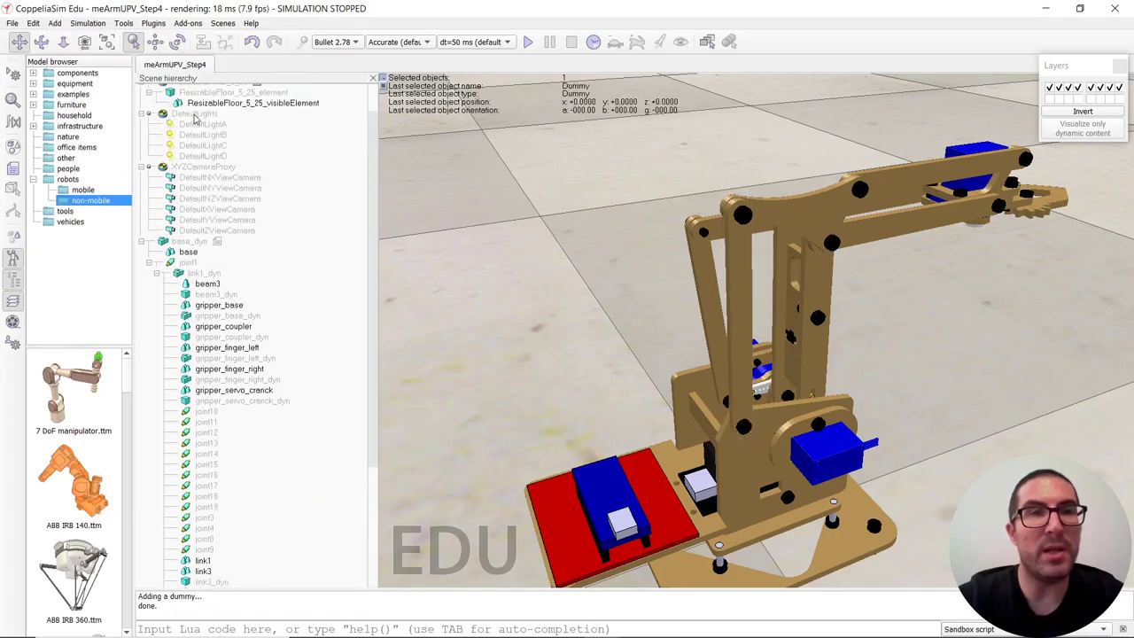
scroll(195, 118, "up", 2)
double_click(190, 111)
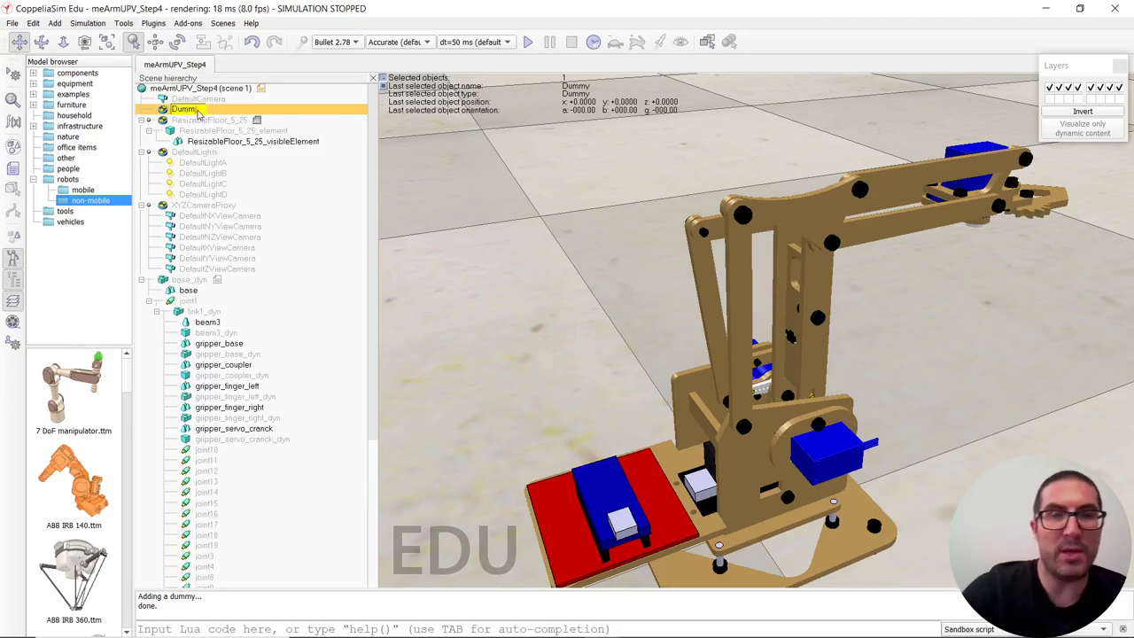
key("BackSpace")
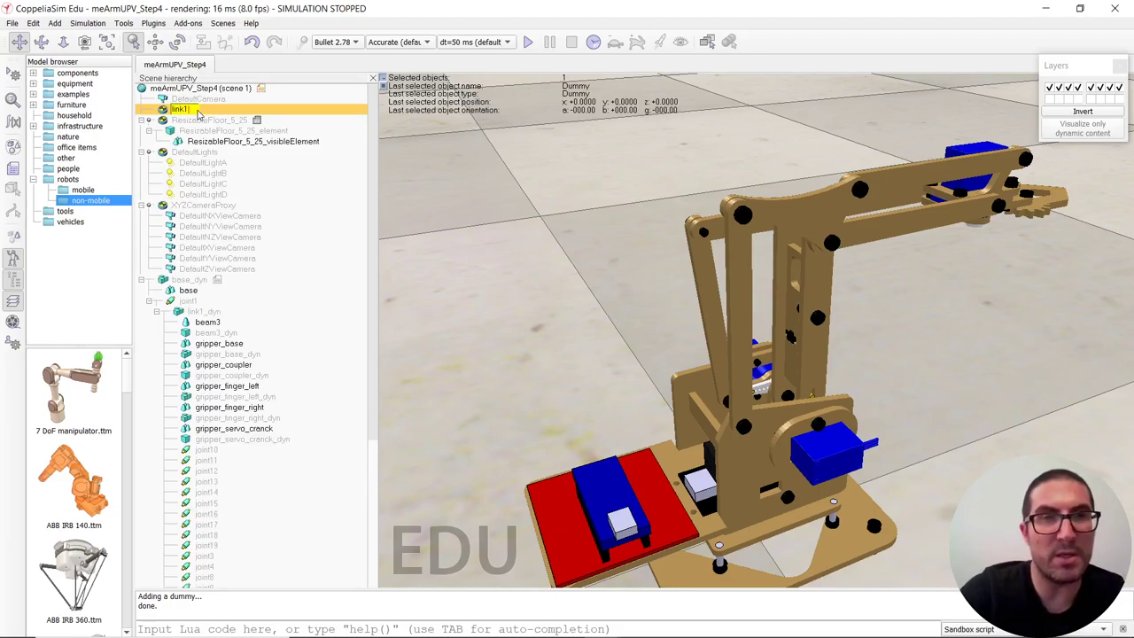
key("Return")
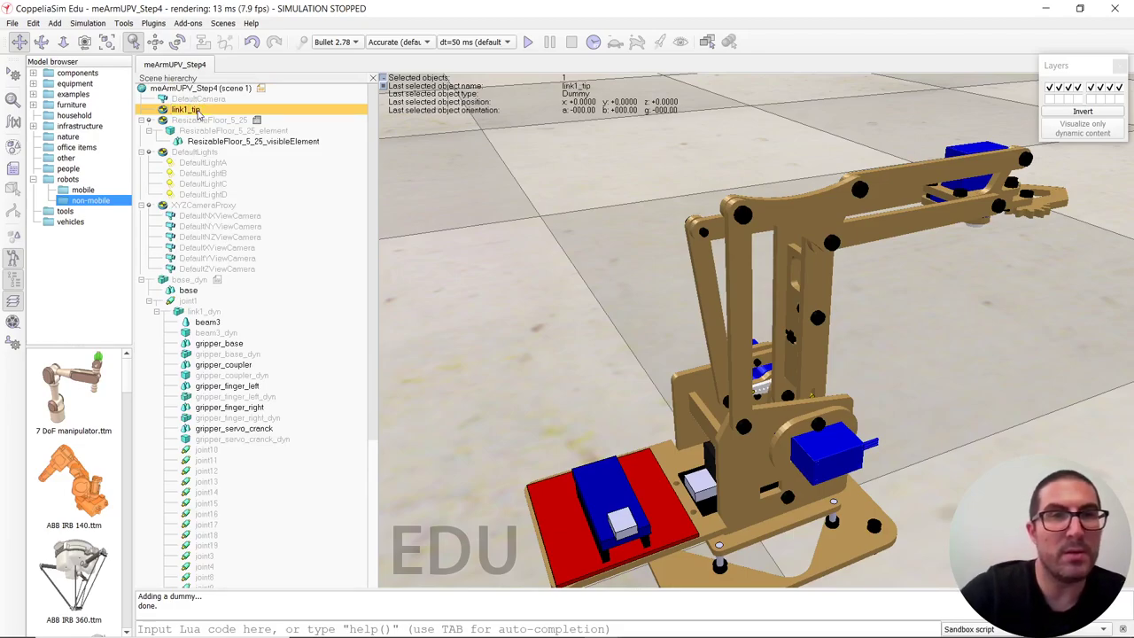
Step: Duplicate the dummy and rename the copy link1_target
key("ctrl+v")
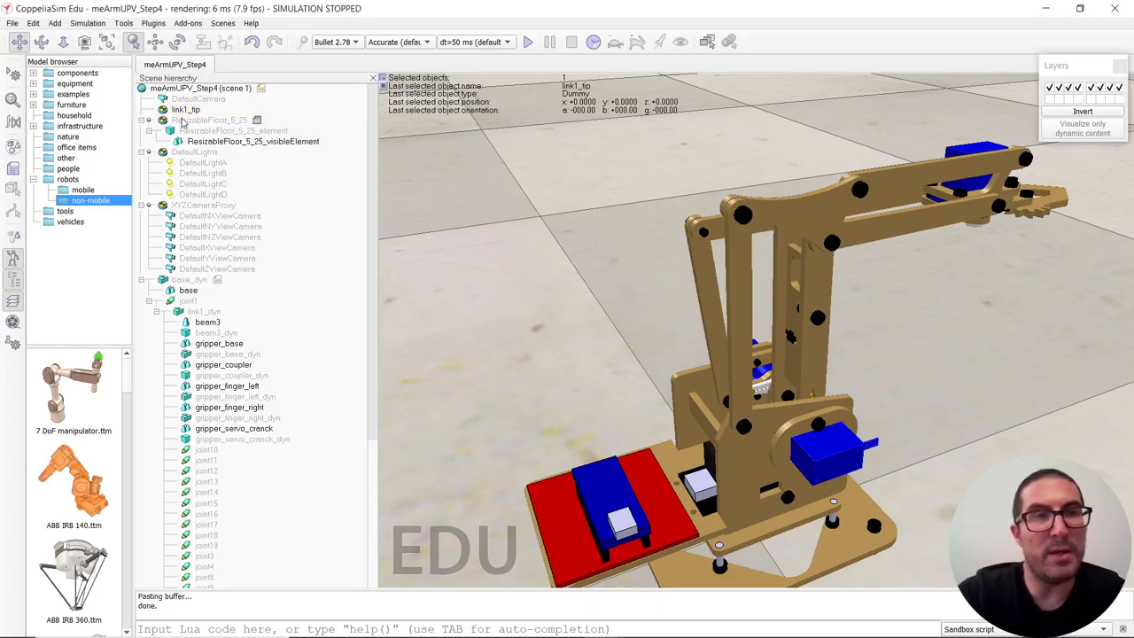
double_click(200, 120)
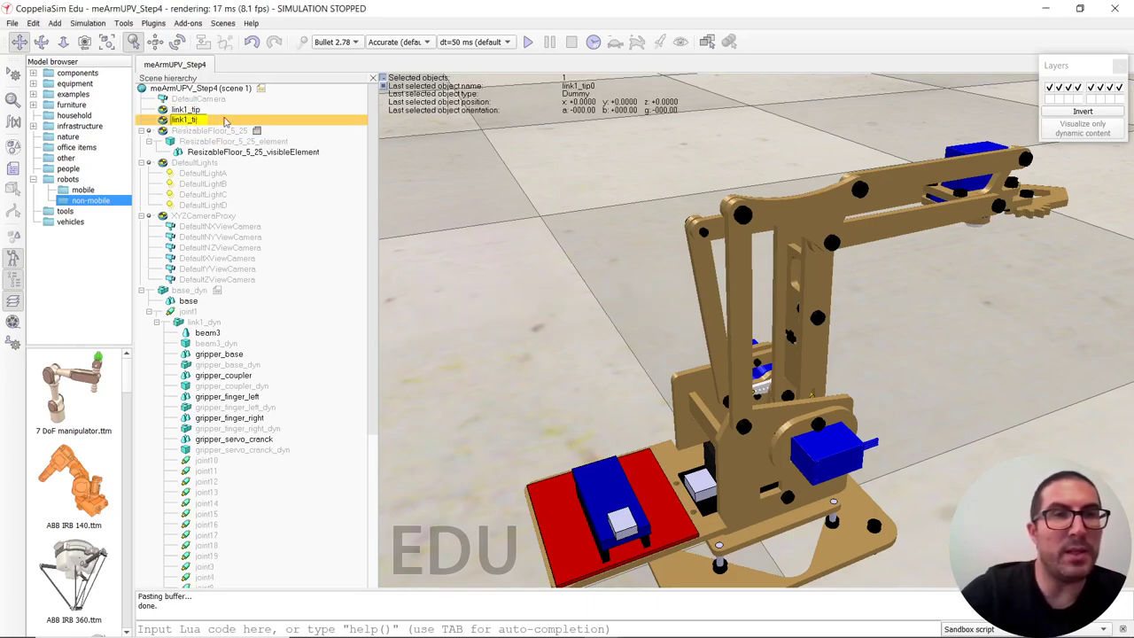
type("link1_target")
key("Return")
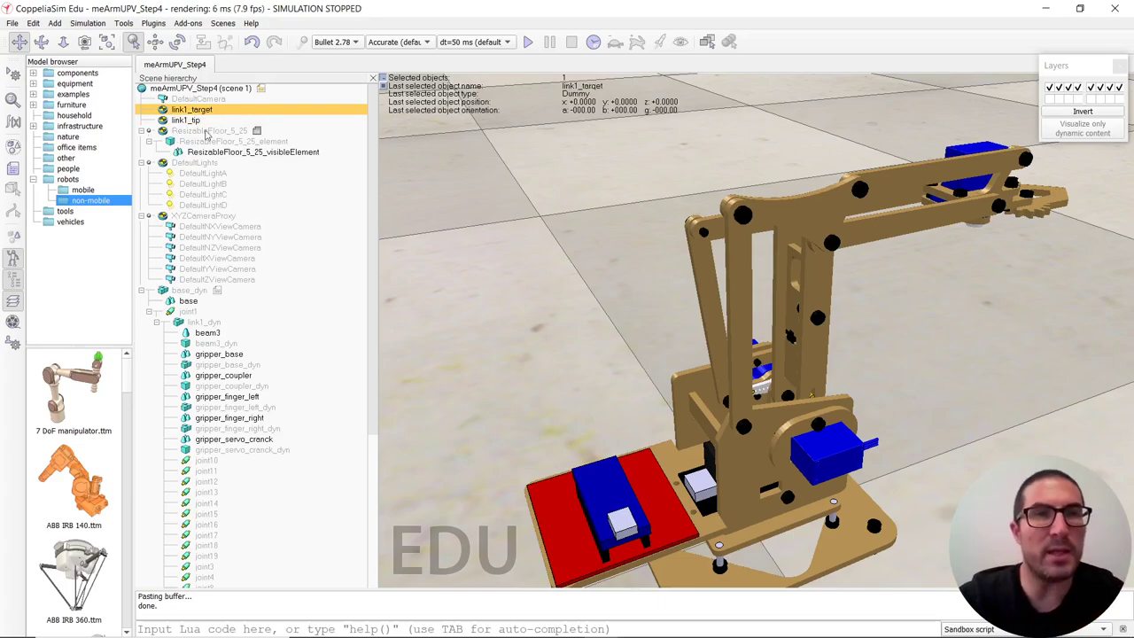
left_click(186, 120)
left_click_drag(753, 266, 729, 280)
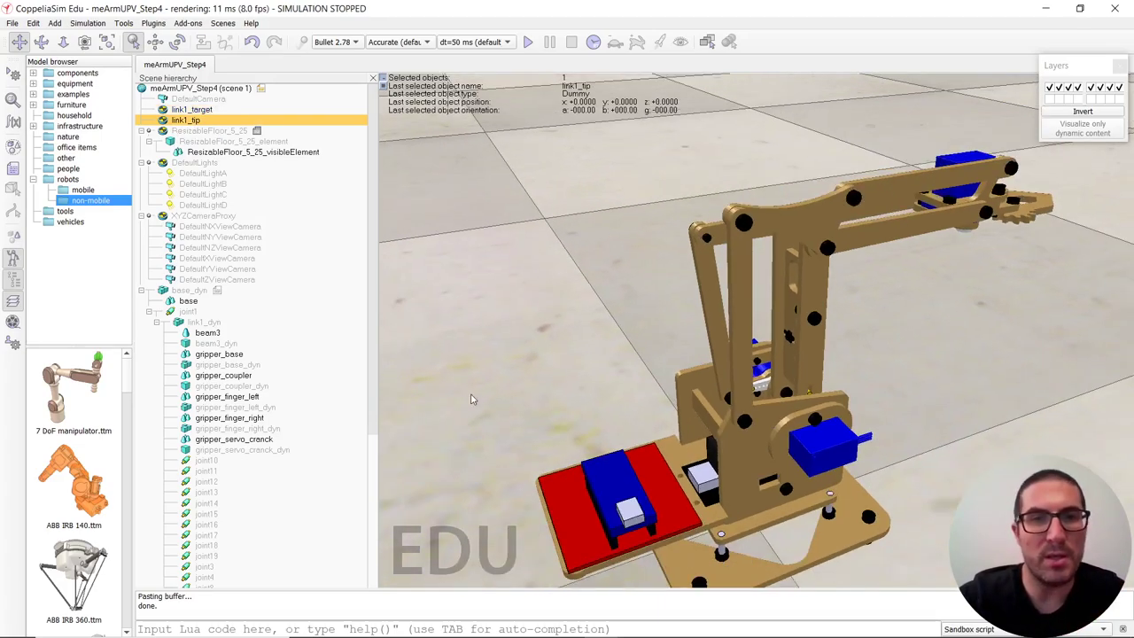
Step: Move link1_tip to joint6's position (x -0.0162, y -0.0245, z 0.1614 m)
left_click_drag(374, 230, 377, 435)
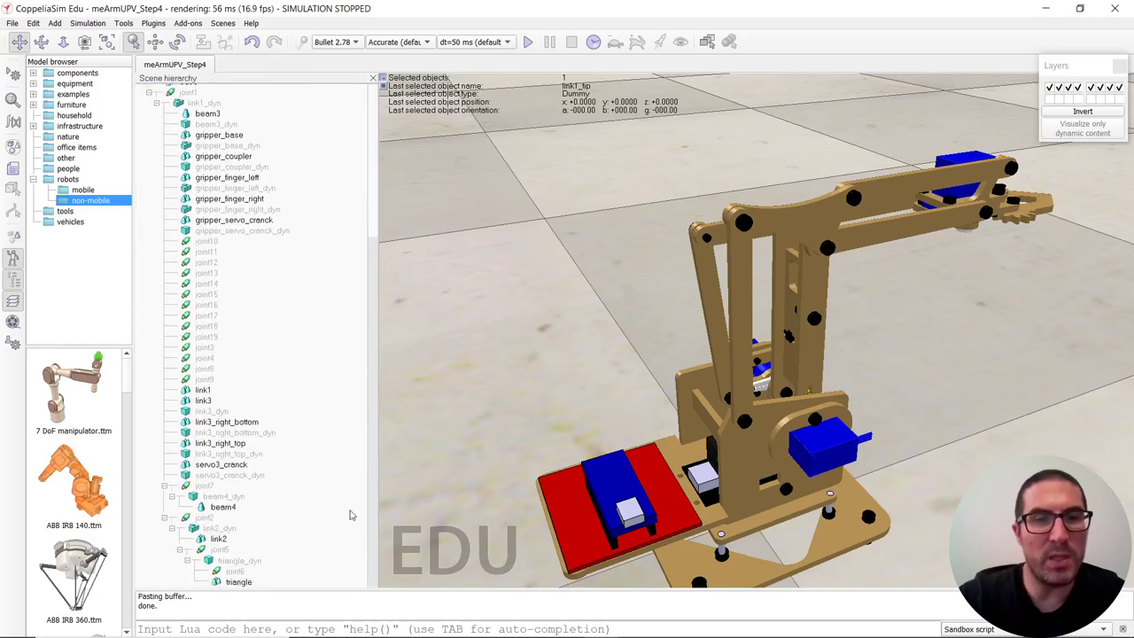
left_click(226, 571, "ctrl")
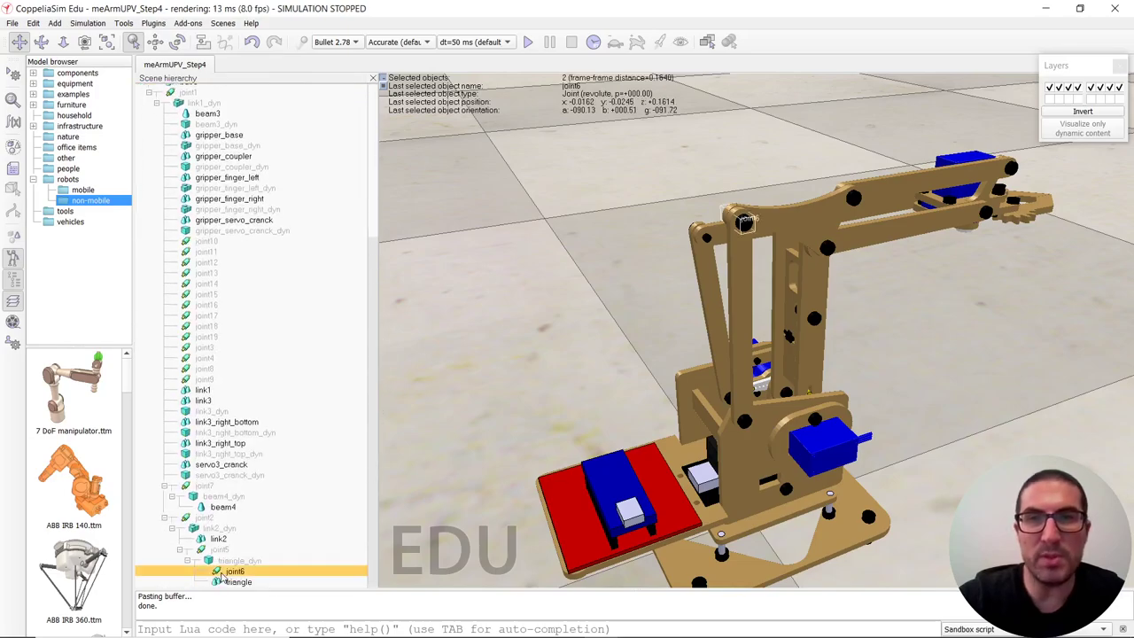
left_click(156, 43)
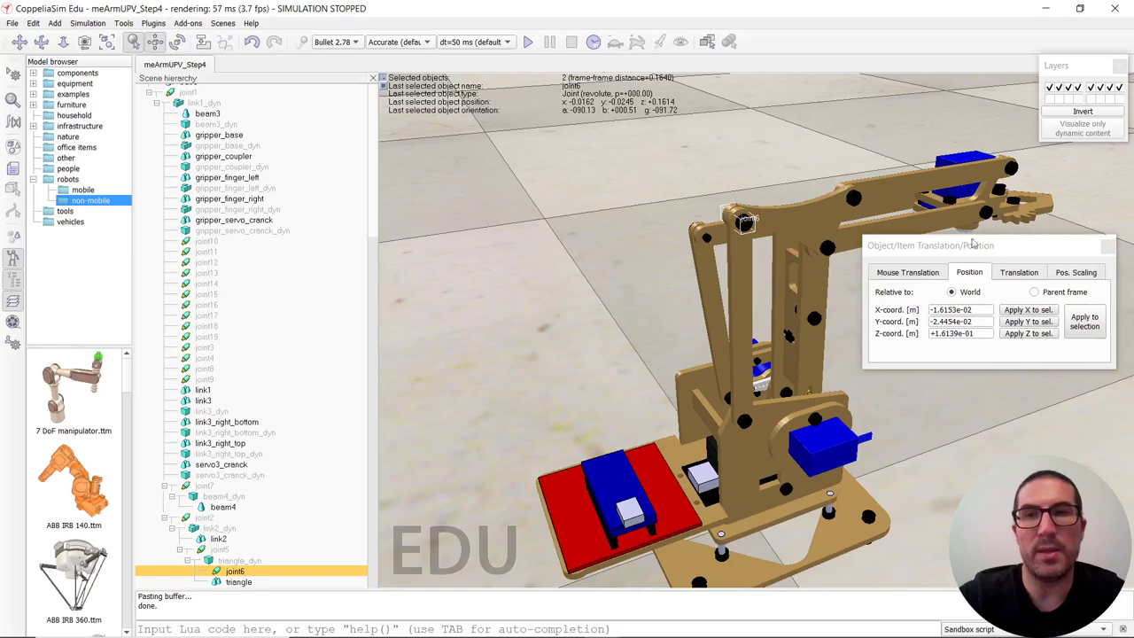
left_click(1085, 326)
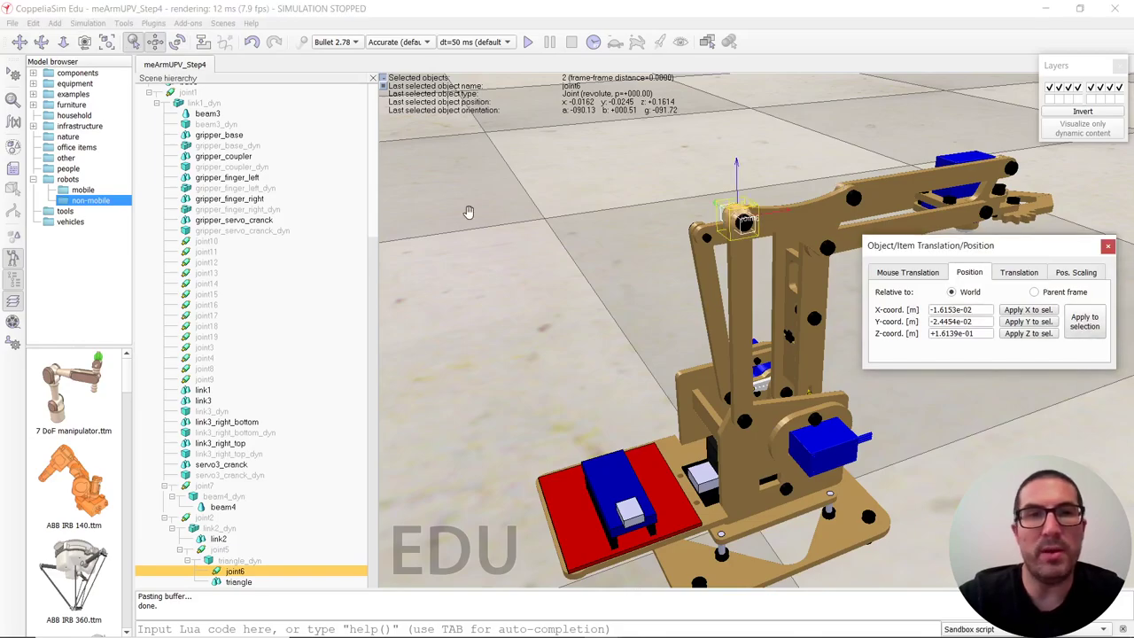
Step: Move link1_target onto link1_tip's position as well
left_click_drag(373, 347, 350, 131)
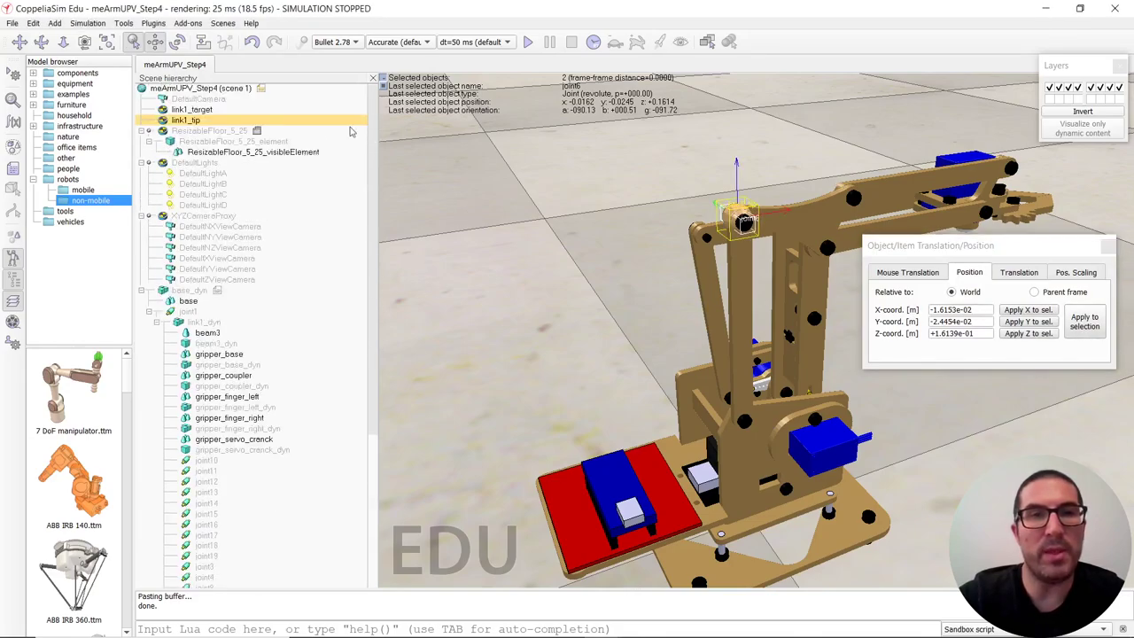
left_click(192, 109)
left_click(188, 120, "ctrl")
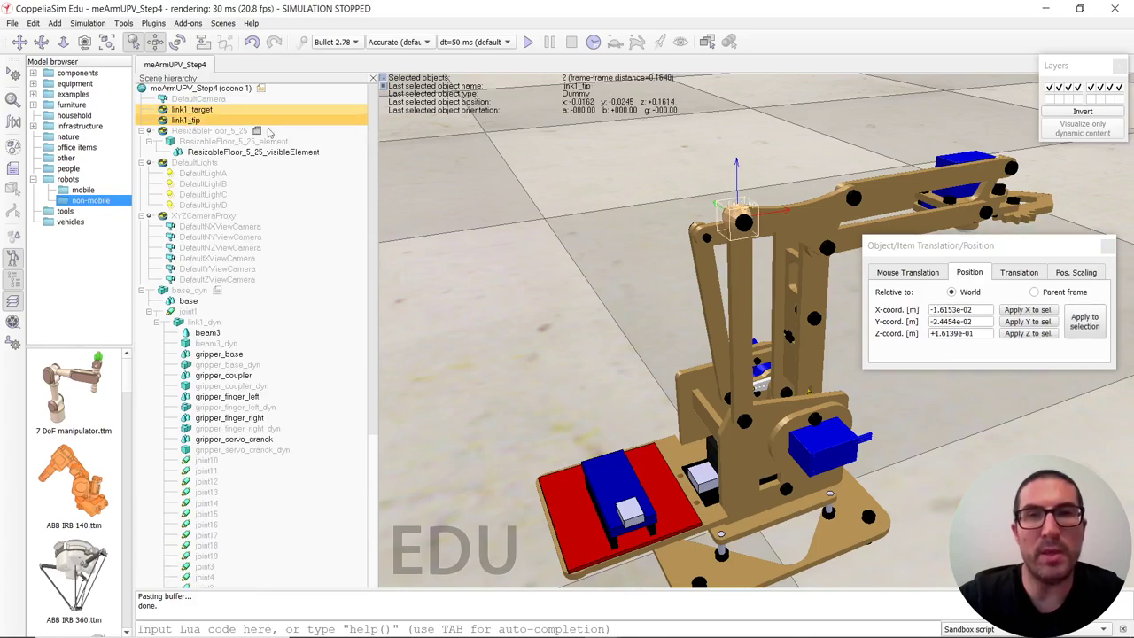
left_click(1084, 320)
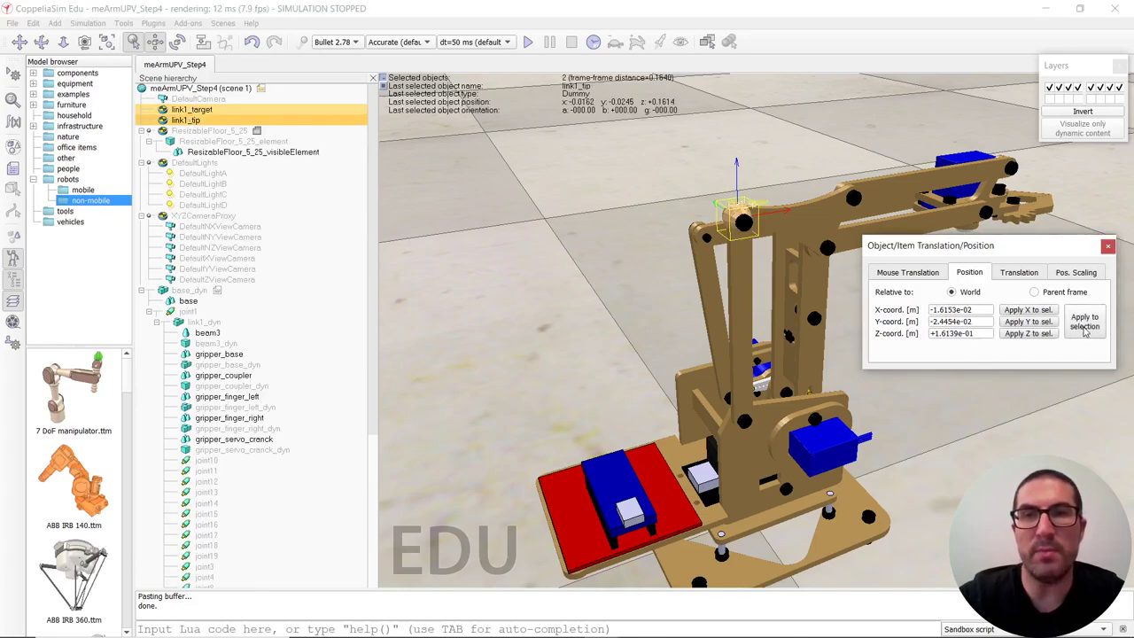
left_click(1107, 246)
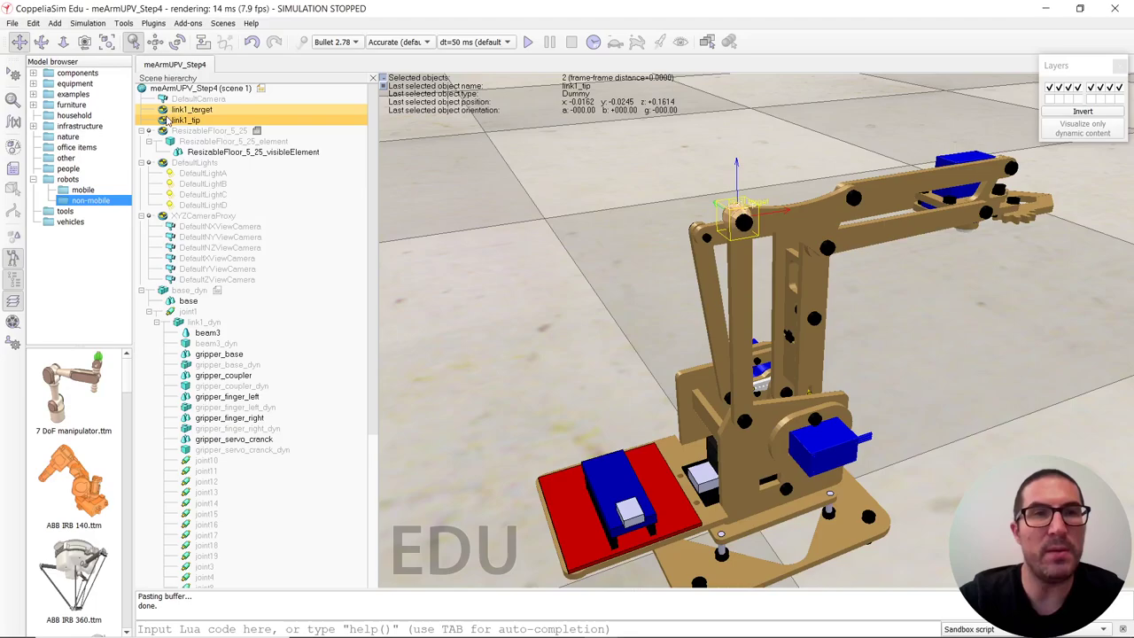
left_click(169, 119)
Step: Set link1_tip's dummy object size to 0.005 m
double_click(168, 121)
double_click(517, 395)
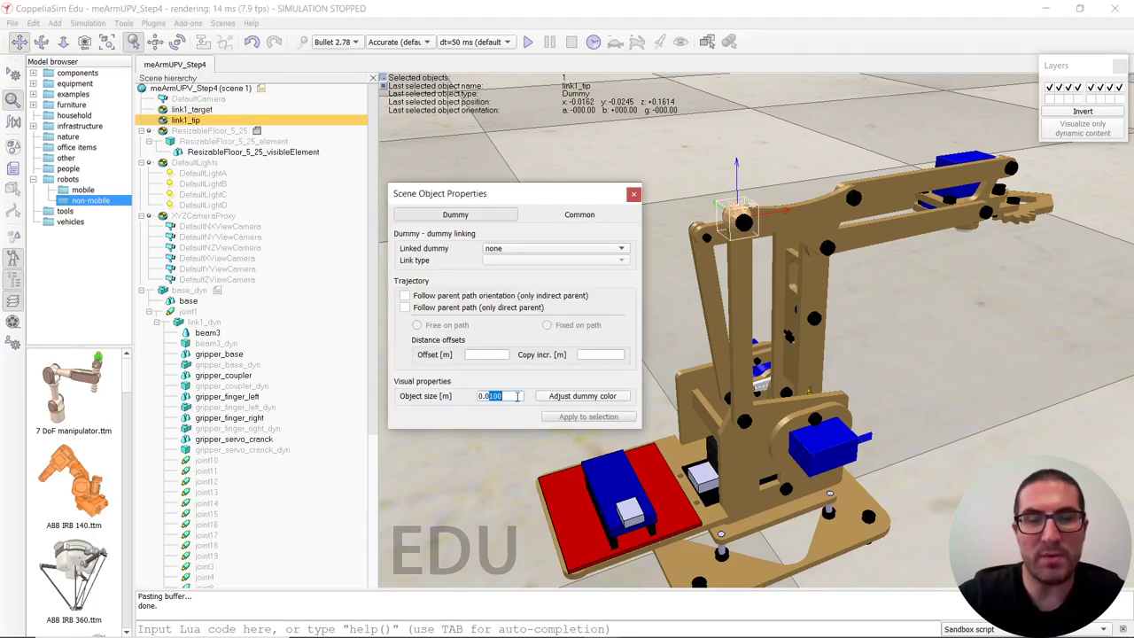
type("0.005")
key("Return")
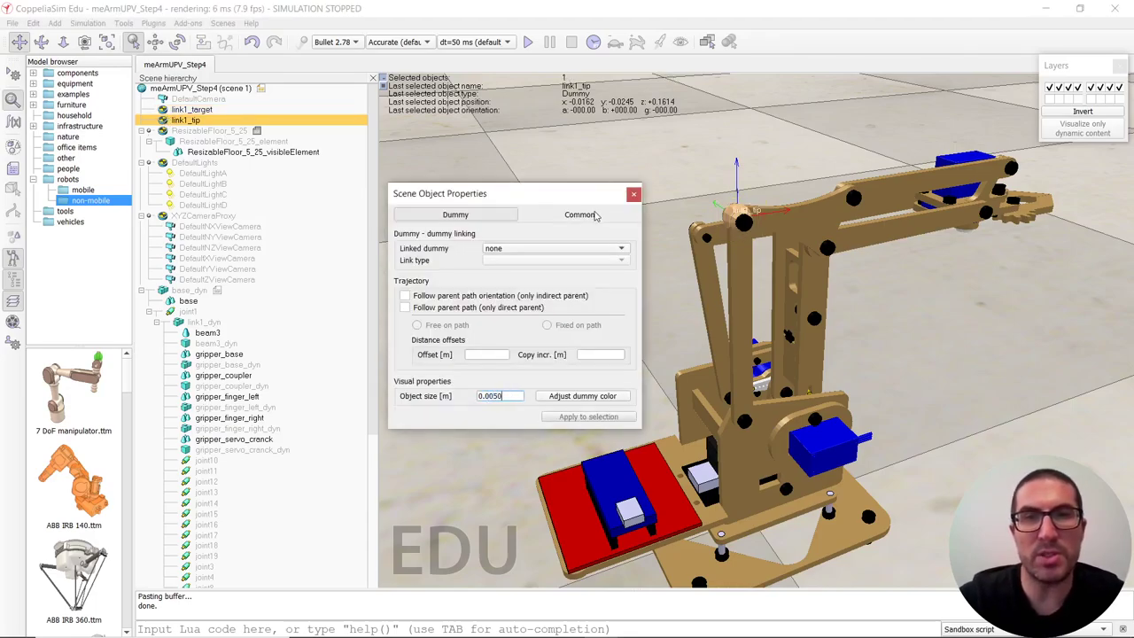
left_click(592, 214)
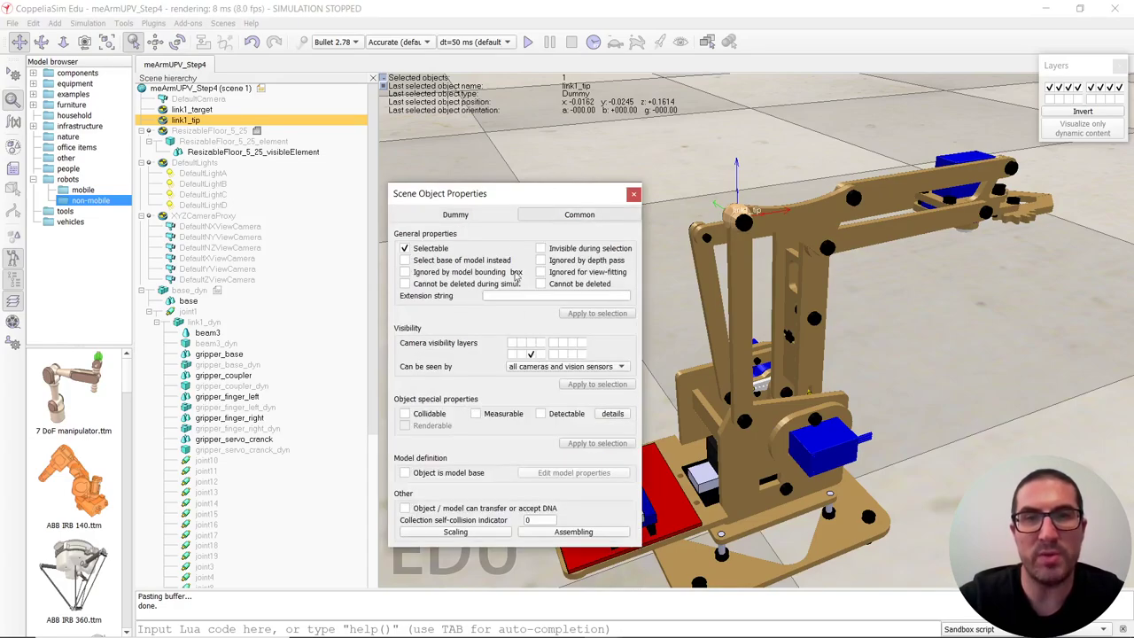
left_click(493, 217)
Step: Give link1_target a 0.005 m object size and a different camera visibility layer
left_click(191, 110)
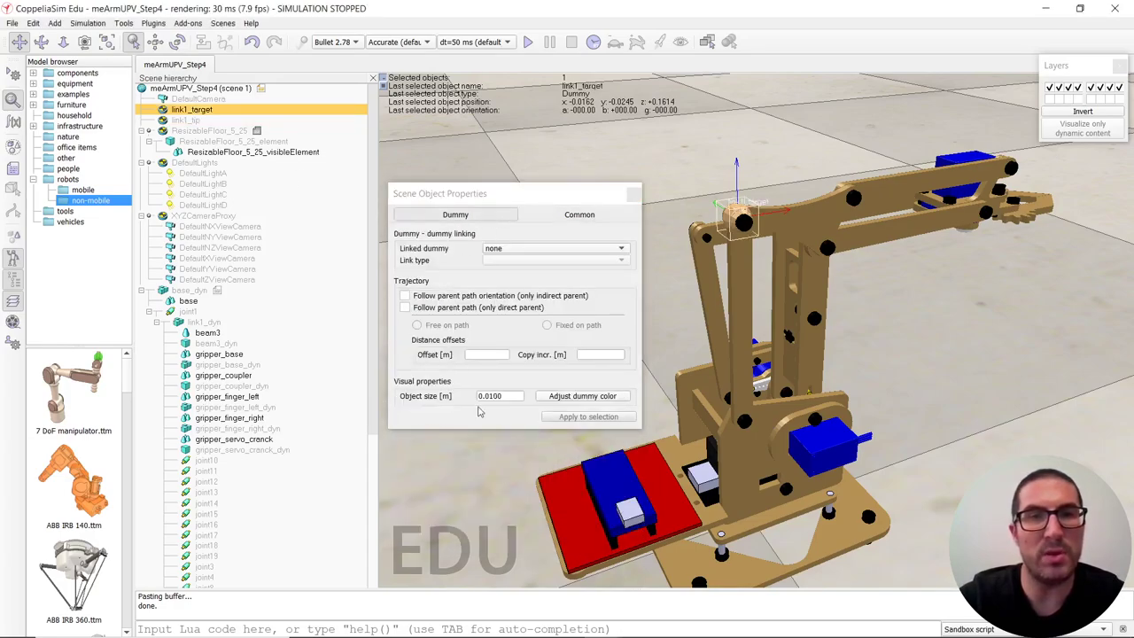
left_click_drag(492, 397, 524, 398)
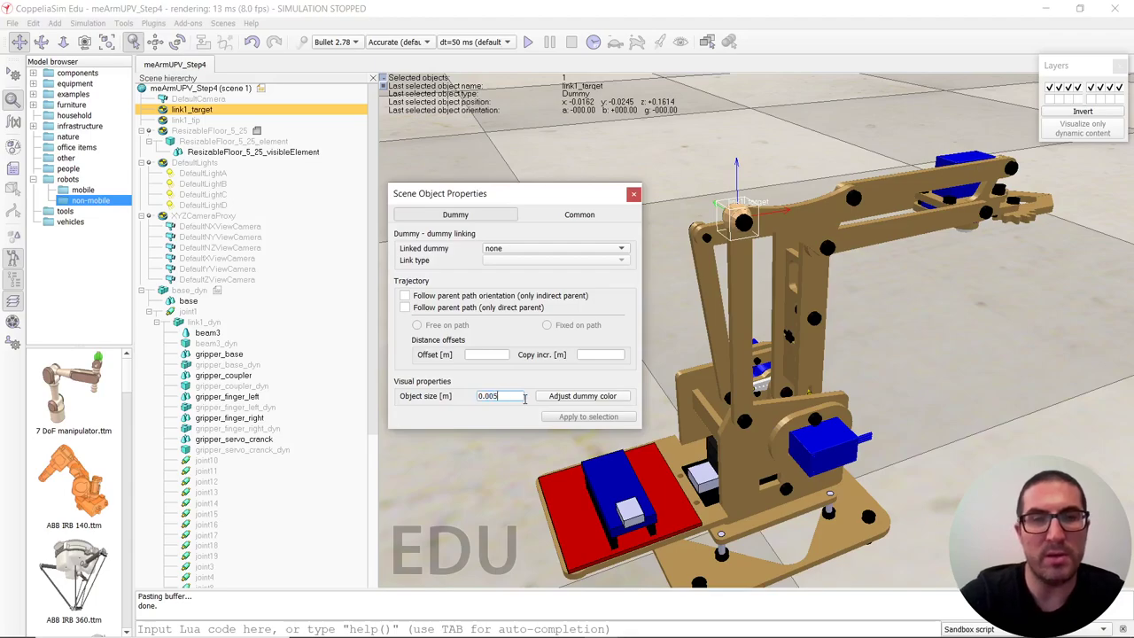
key("Return")
left_click(581, 216)
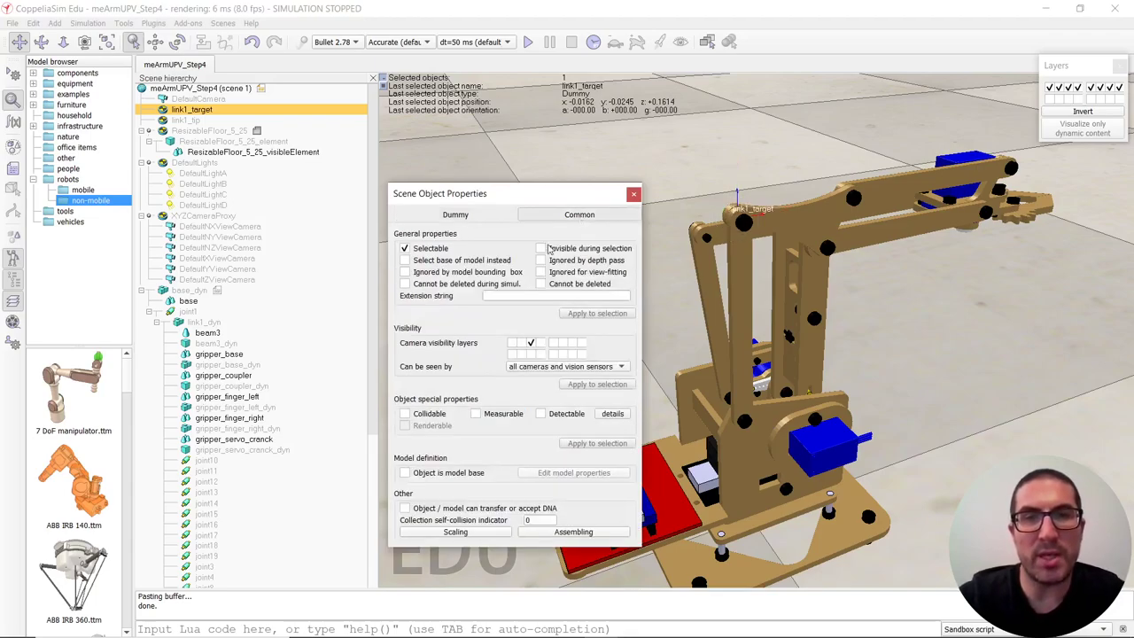
left_click(530, 354)
left_click(530, 342)
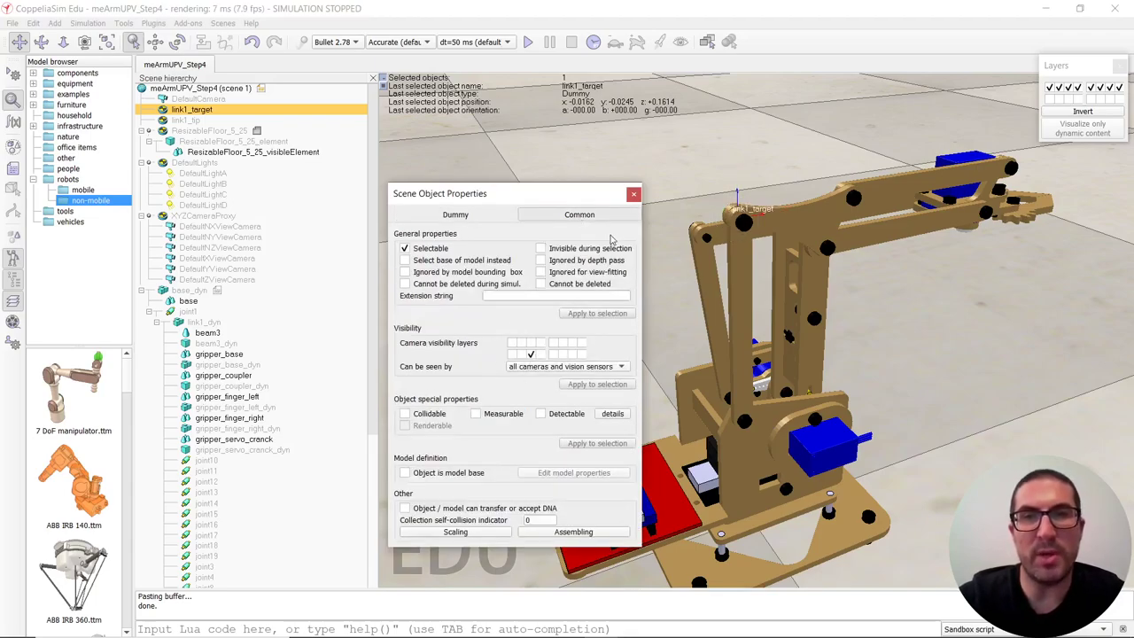
left_click(634, 194)
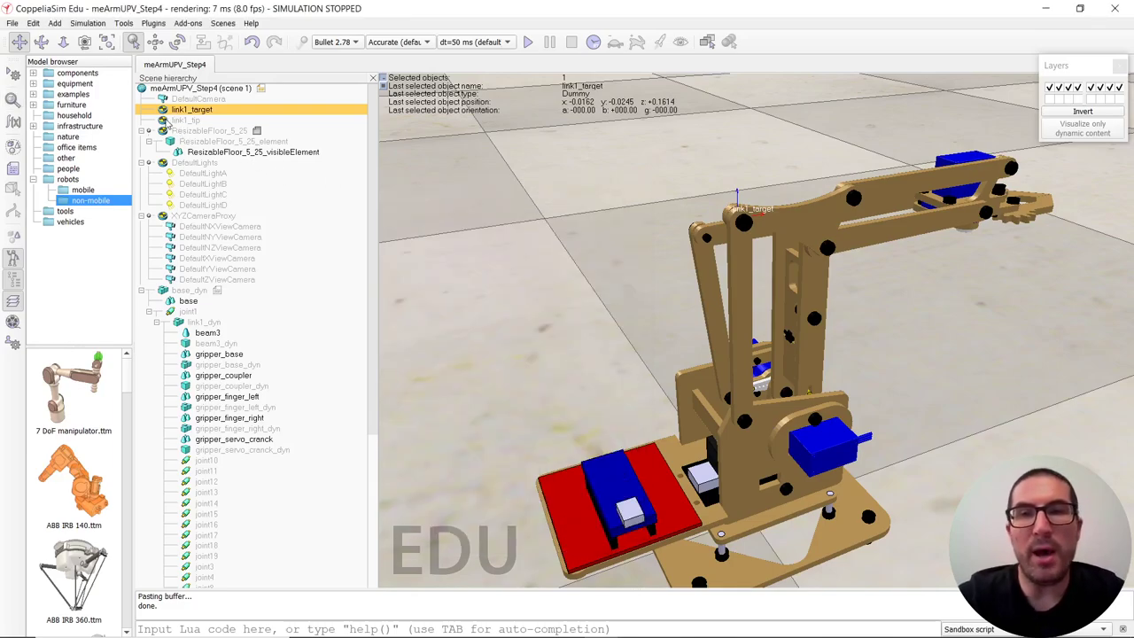
Step: Make link1_tip a child of joint6
left_click(164, 121)
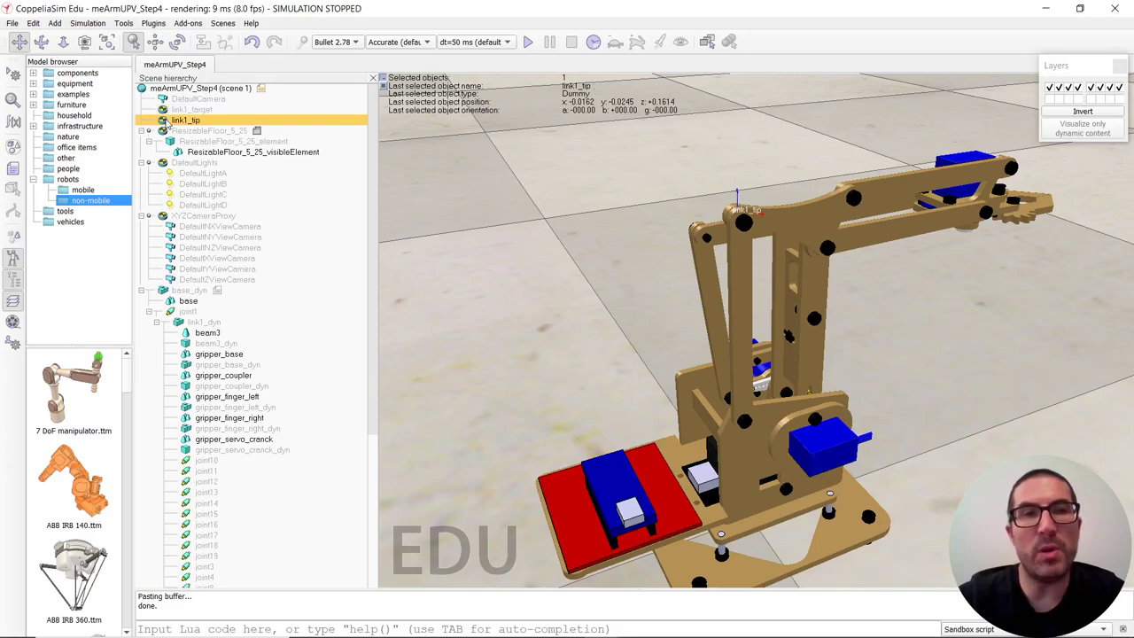
left_click_drag(164, 121, 249, 577)
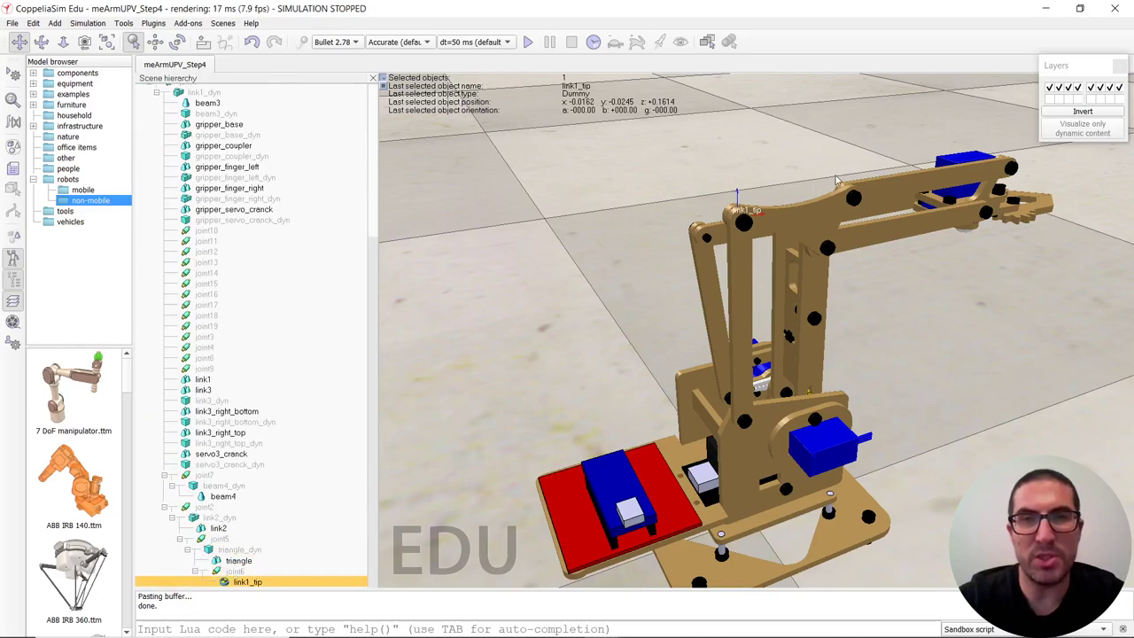
left_click(241, 570)
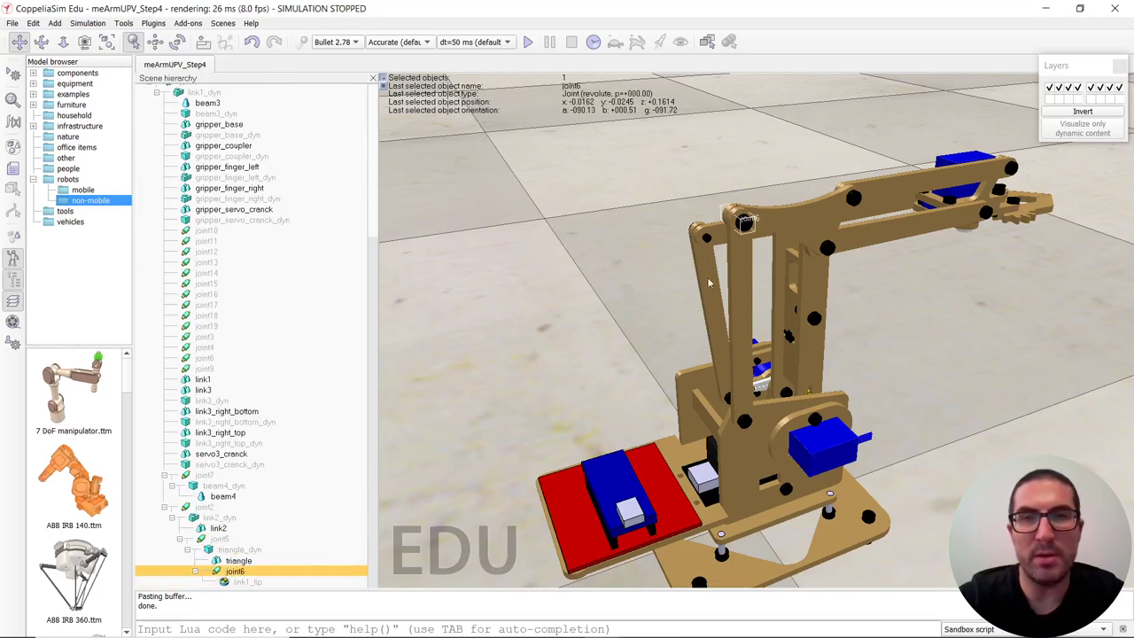
left_click(811, 223)
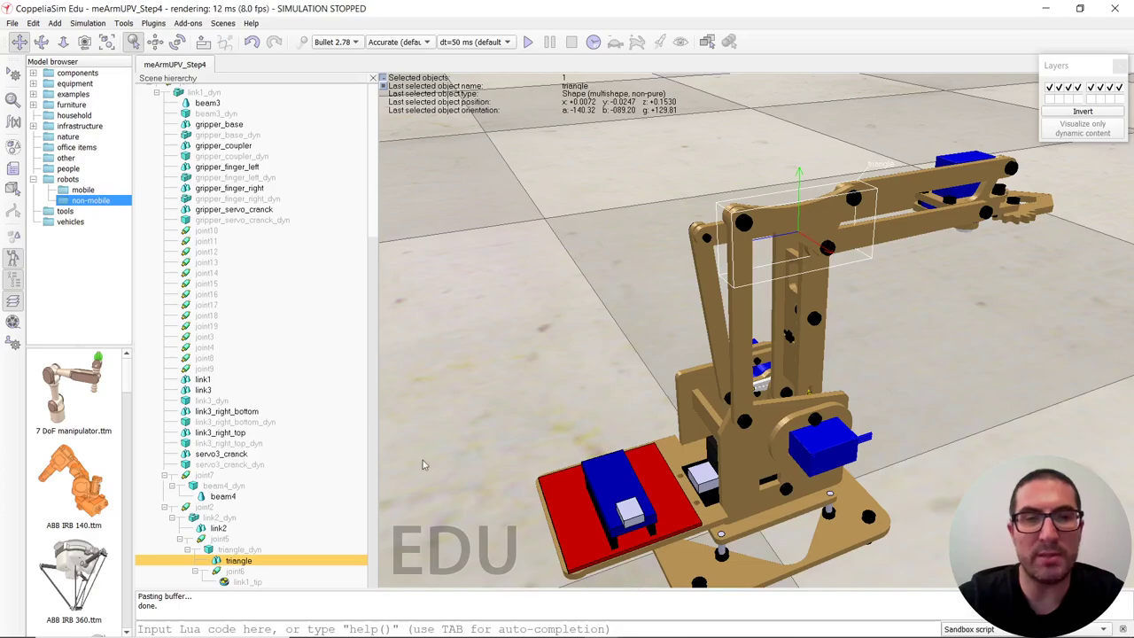
Step: Move link1_target under beam4_dyn, alongside beam4
left_click(224, 550)
left_click(232, 581)
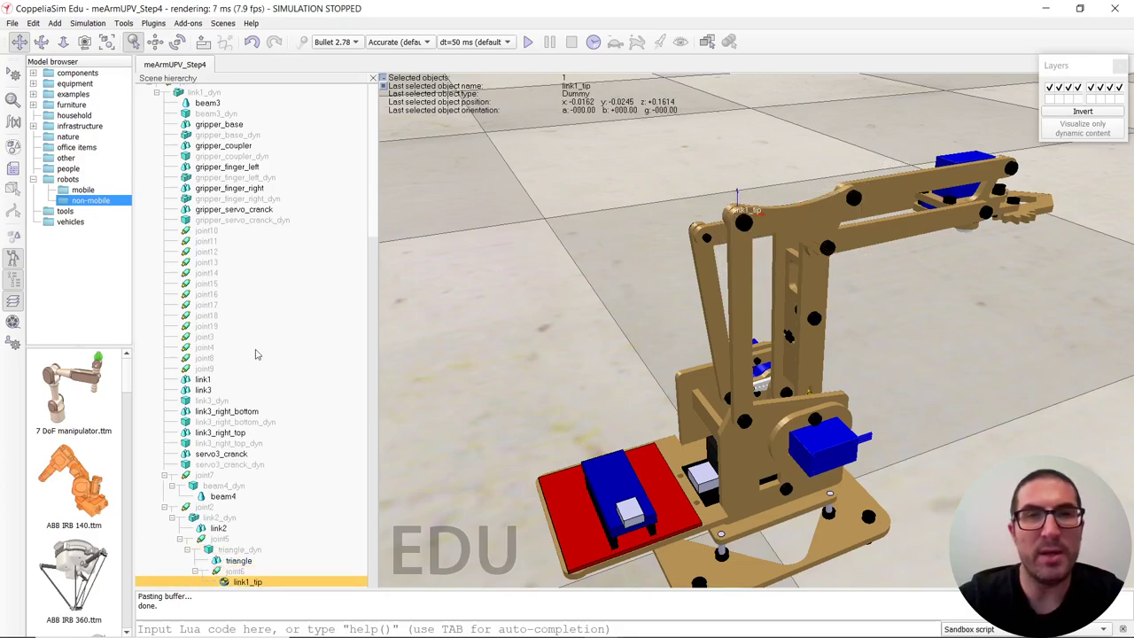
scroll(255, 354, "up", 7)
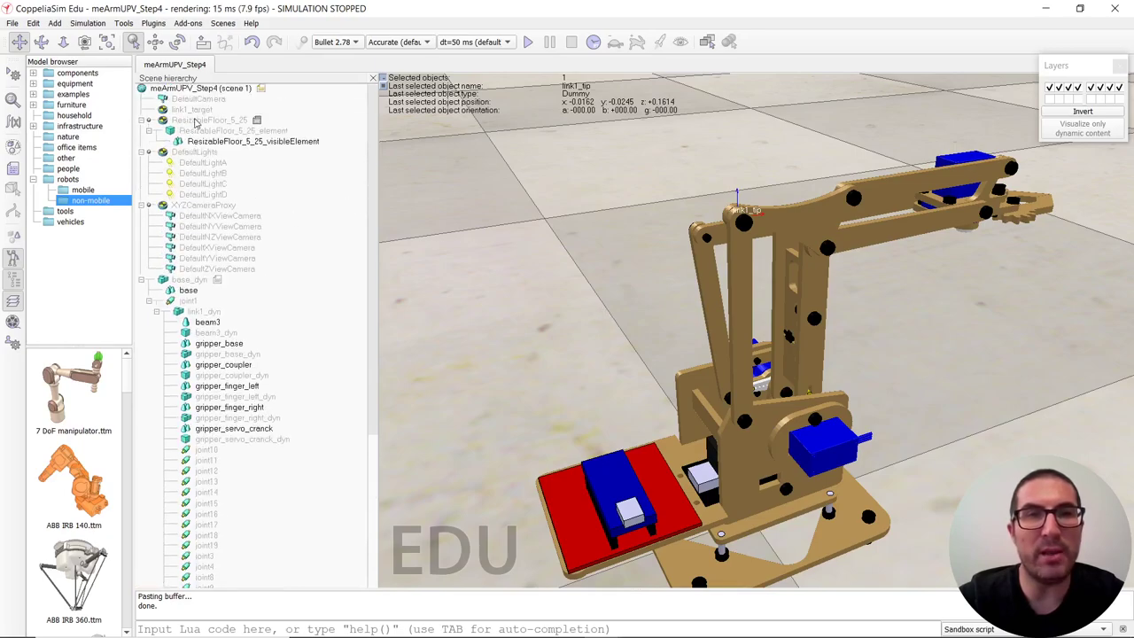
left_click_drag(172, 112, 227, 494)
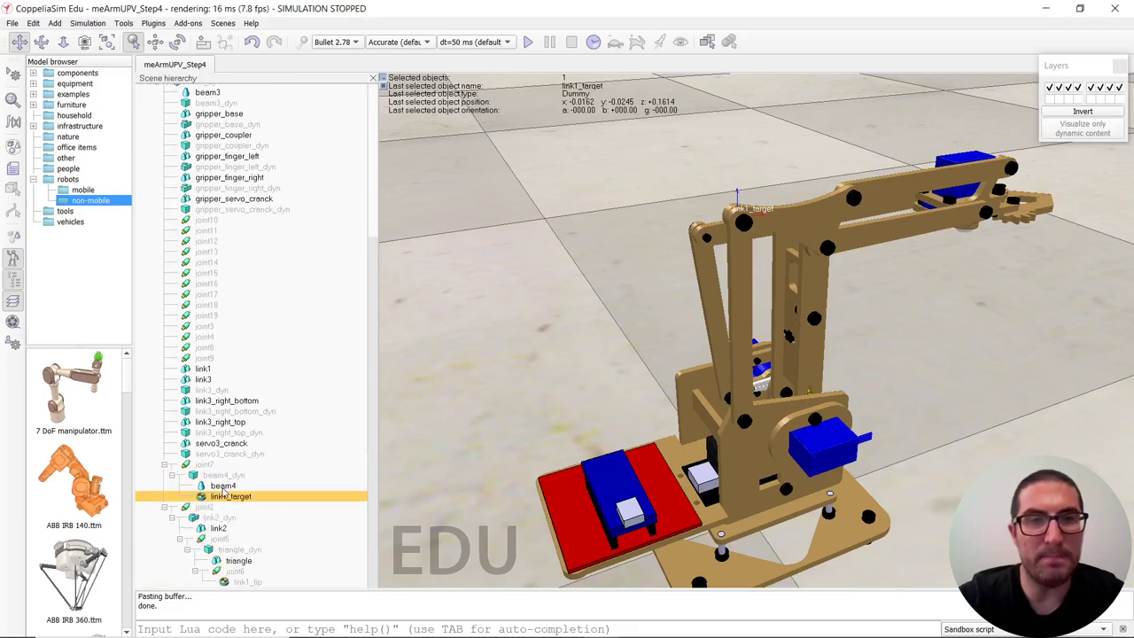
Step: Link link1_tip to link1_target with link type 'Dynamics, overlap constraint'
double_click(225, 583)
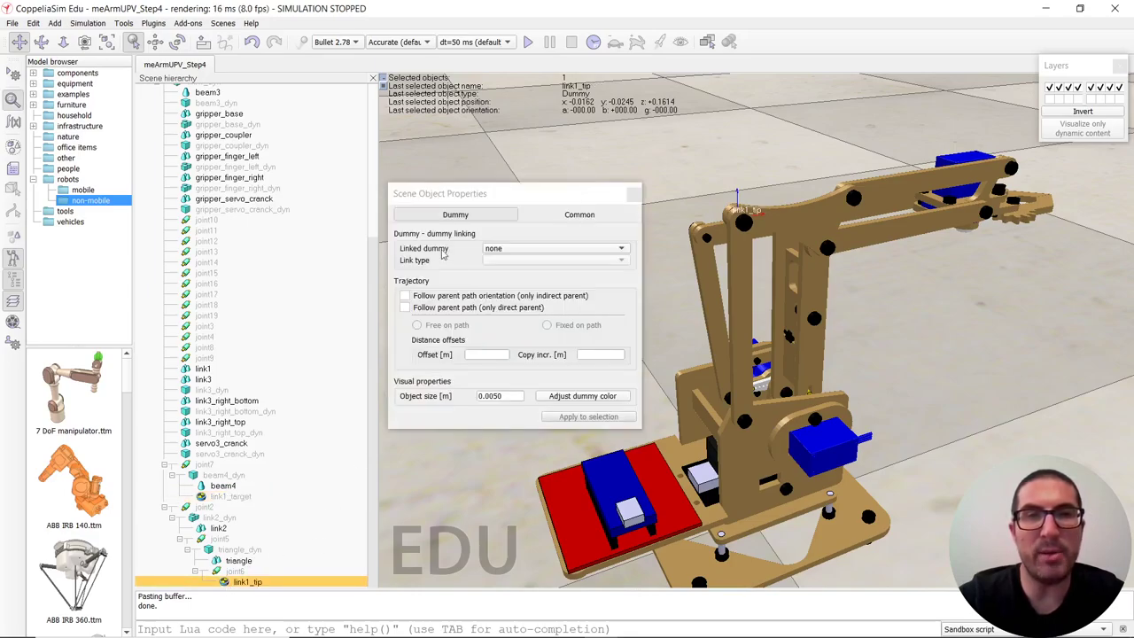
left_click(500, 251)
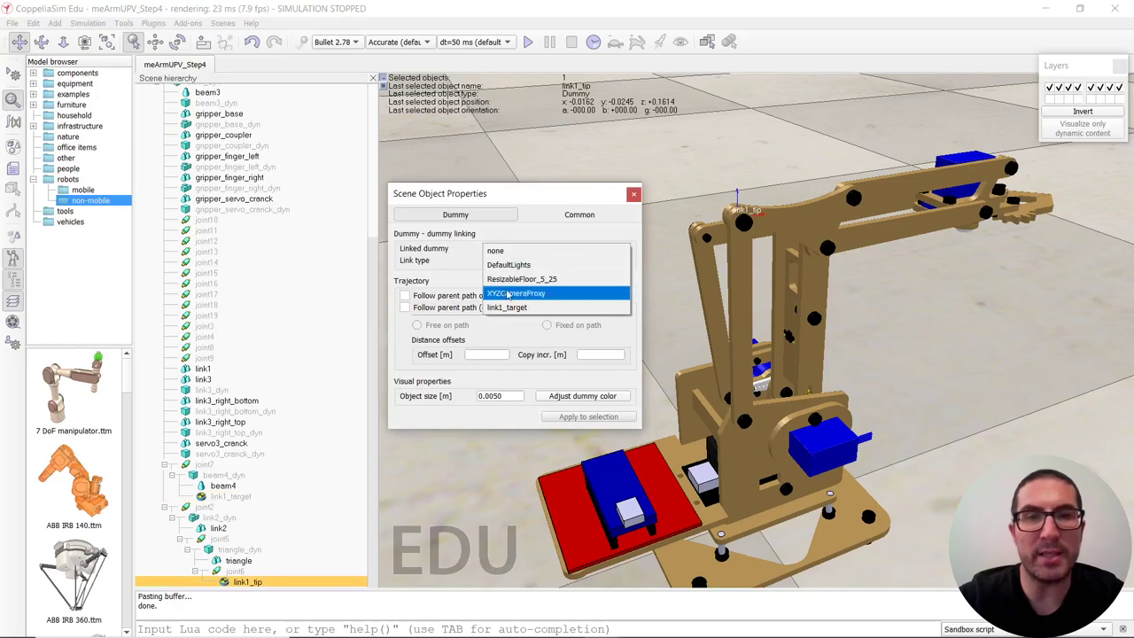
left_click(508, 307)
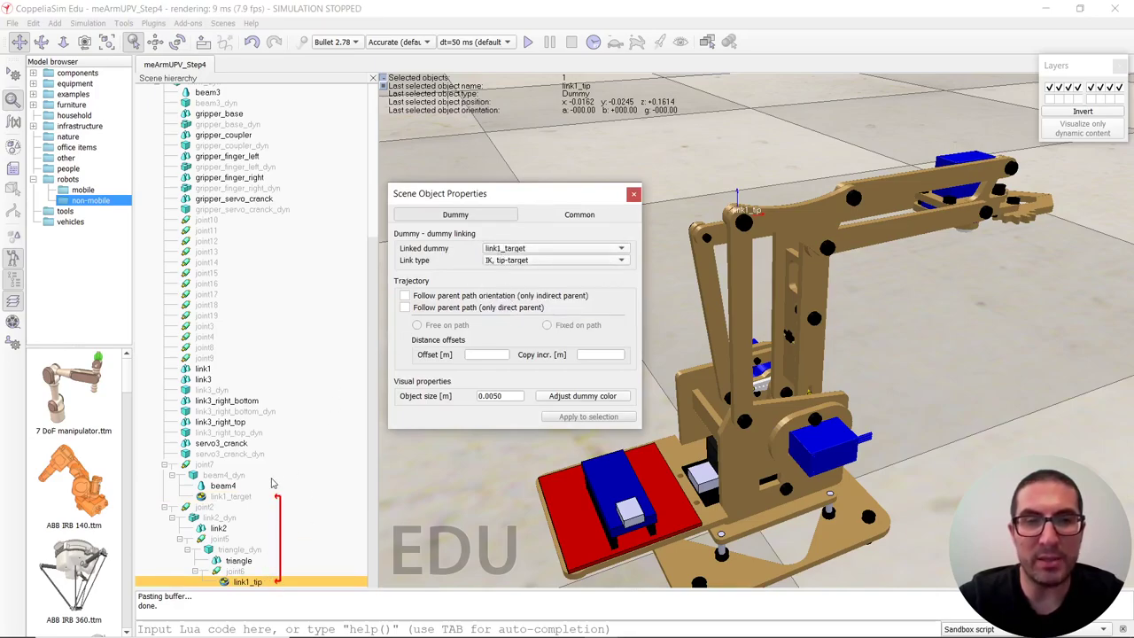
left_click_drag(545, 201, 748, 122)
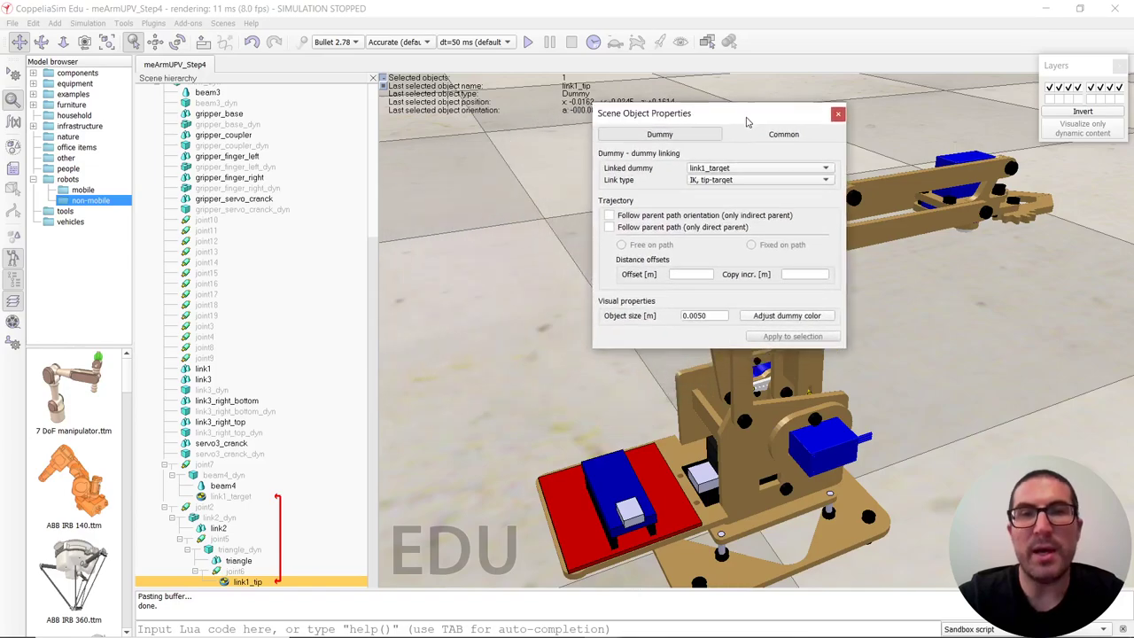
left_click(723, 180)
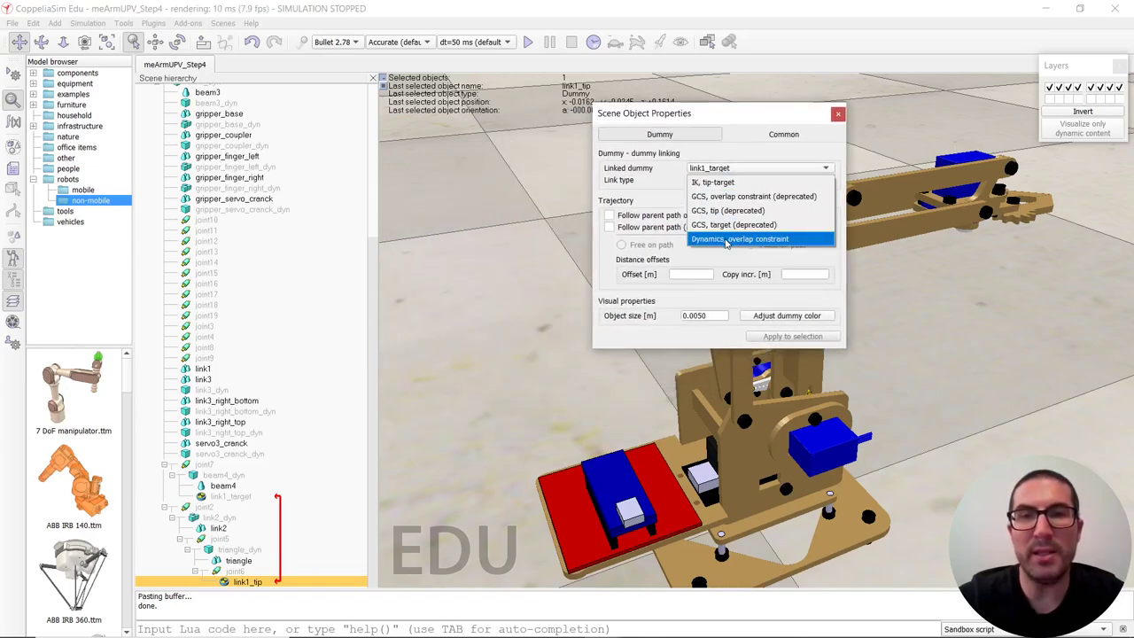
key("Escape")
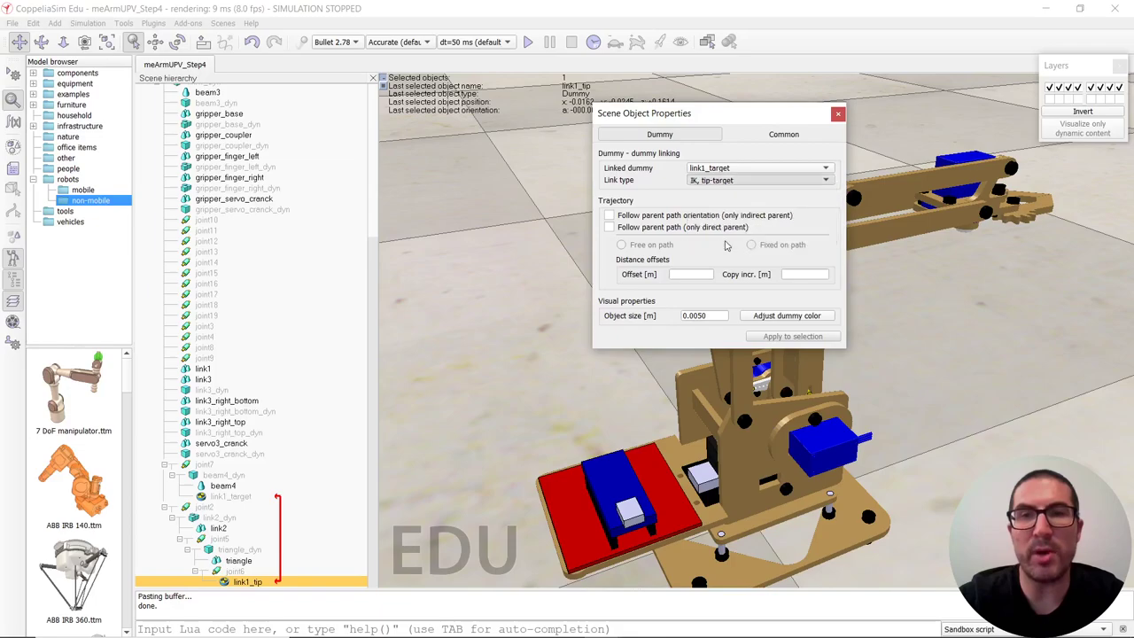
left_click(837, 114)
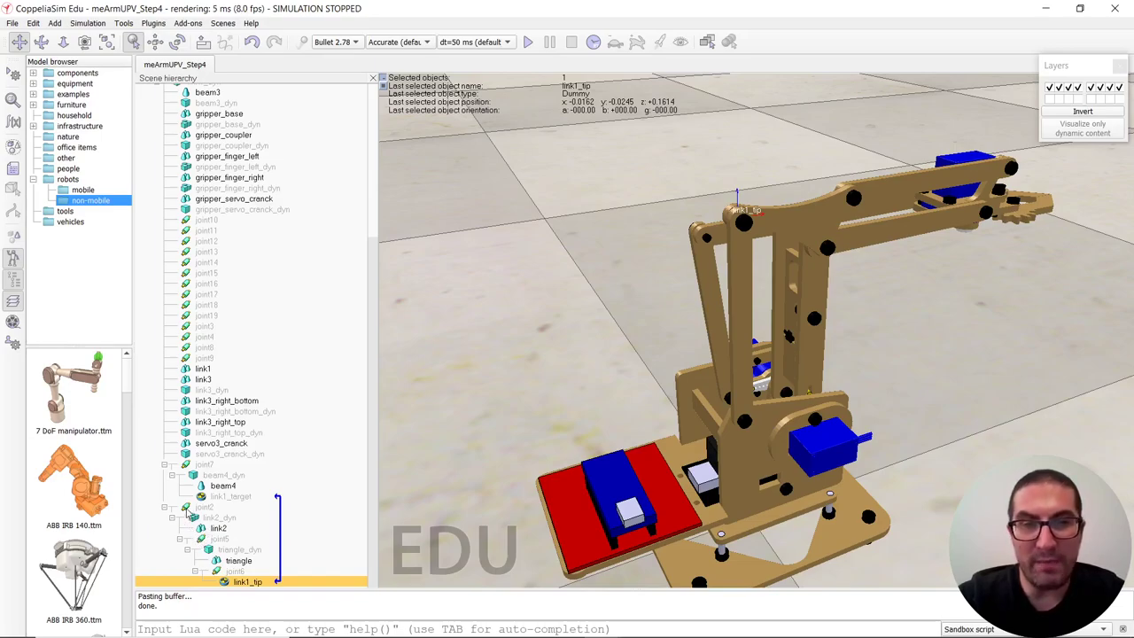
left_click(221, 572)
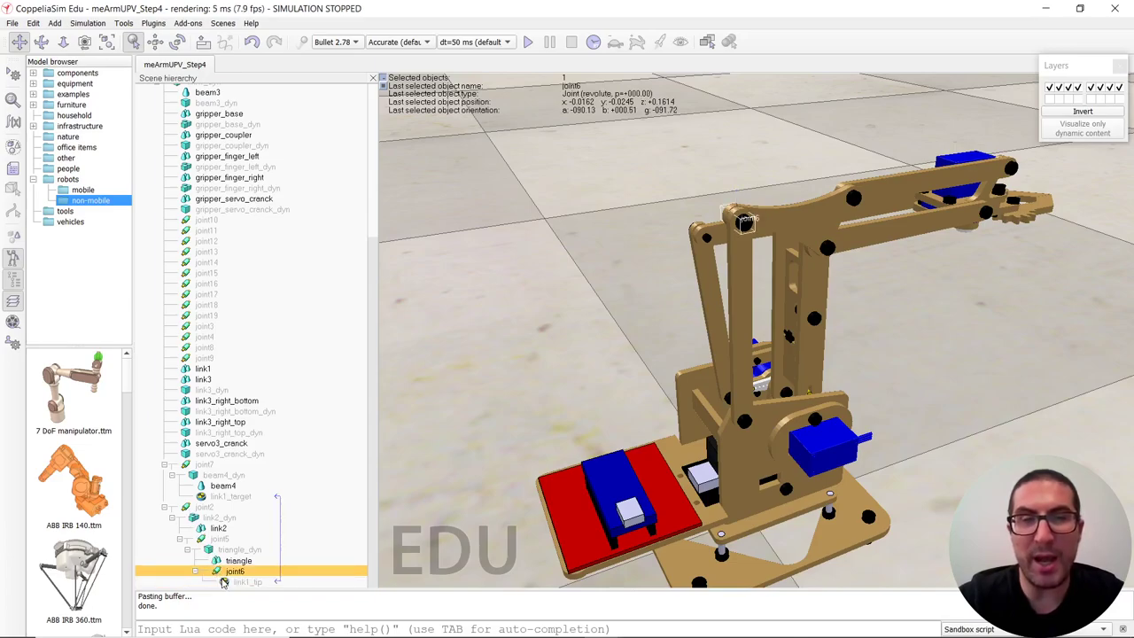
left_click(224, 583)
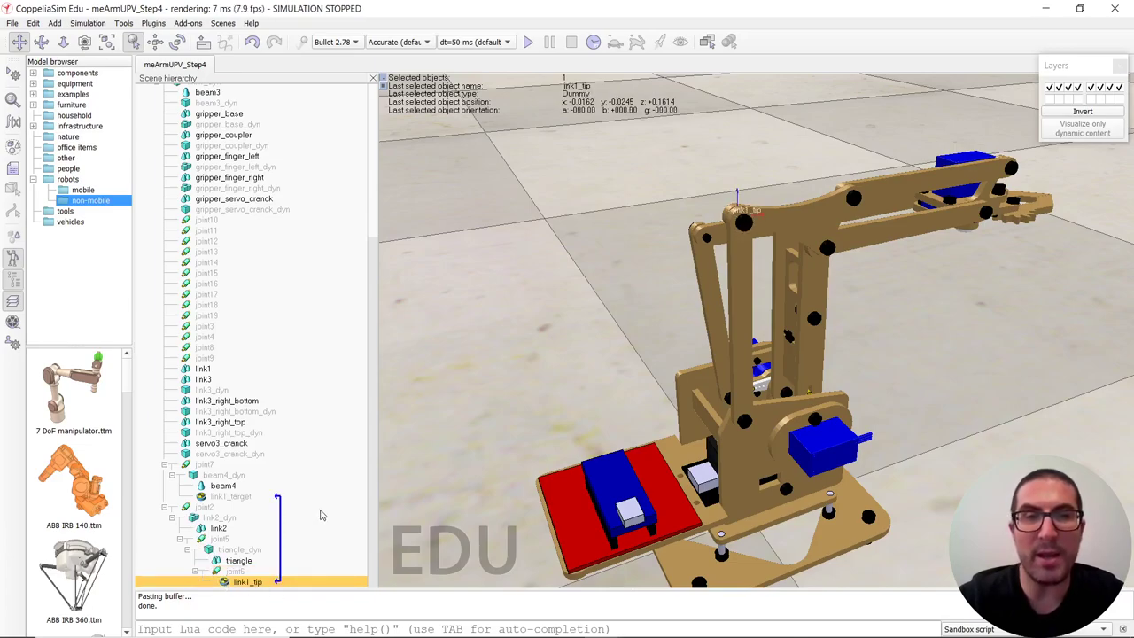
left_click(232, 571)
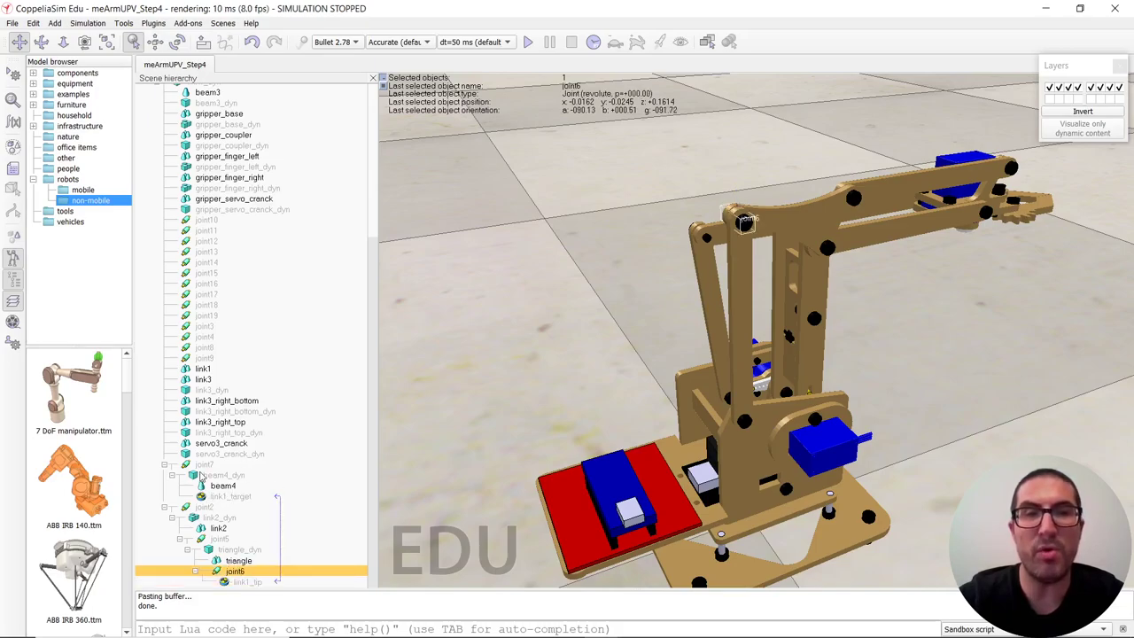
left_click(202, 477)
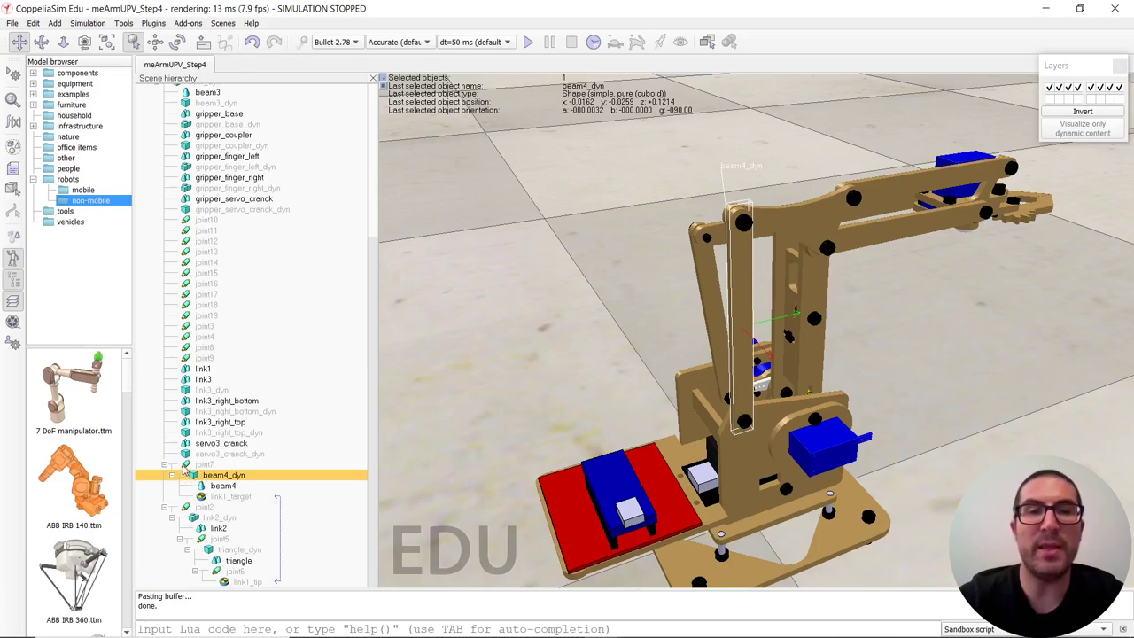
left_click(186, 465)
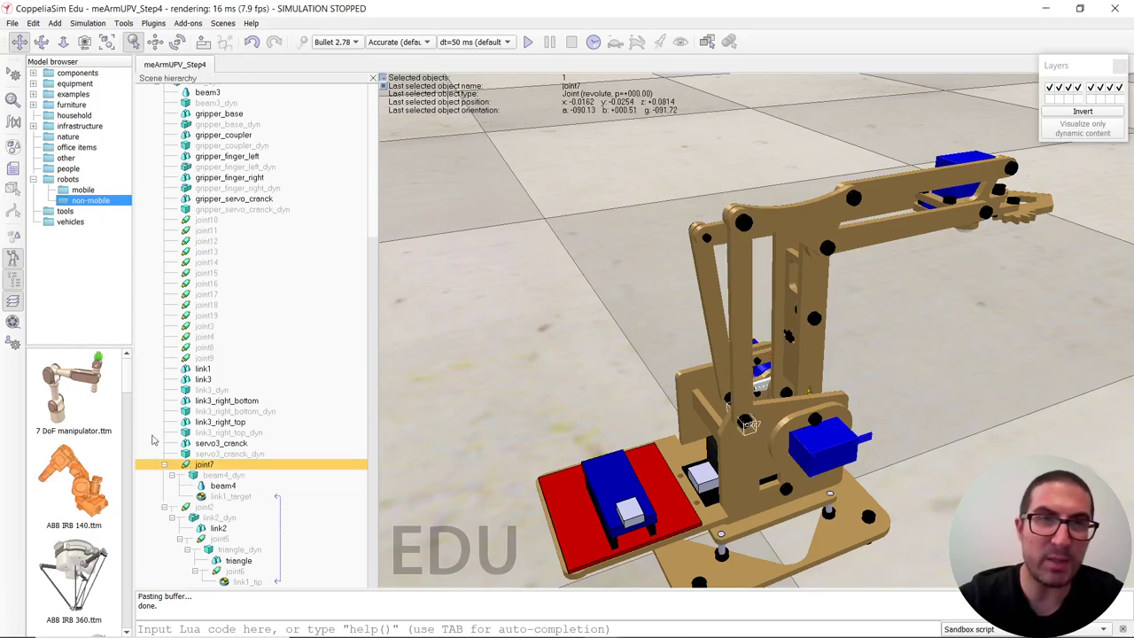
scroll(171, 264, "up", 2)
left_click(202, 124)
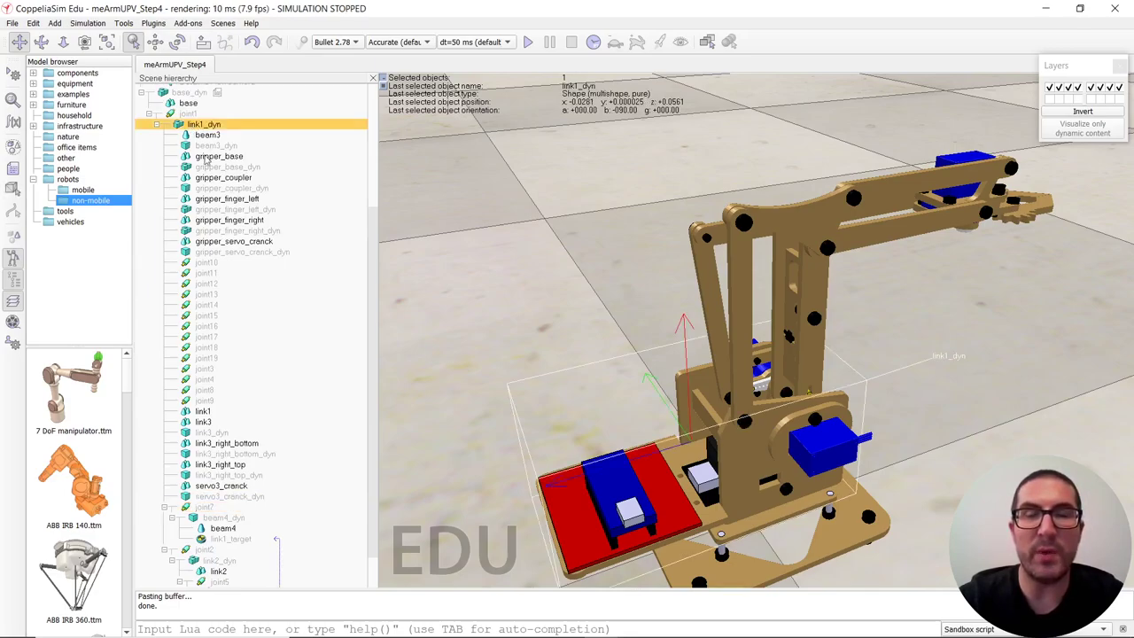
scroll(245, 329, "down", 2)
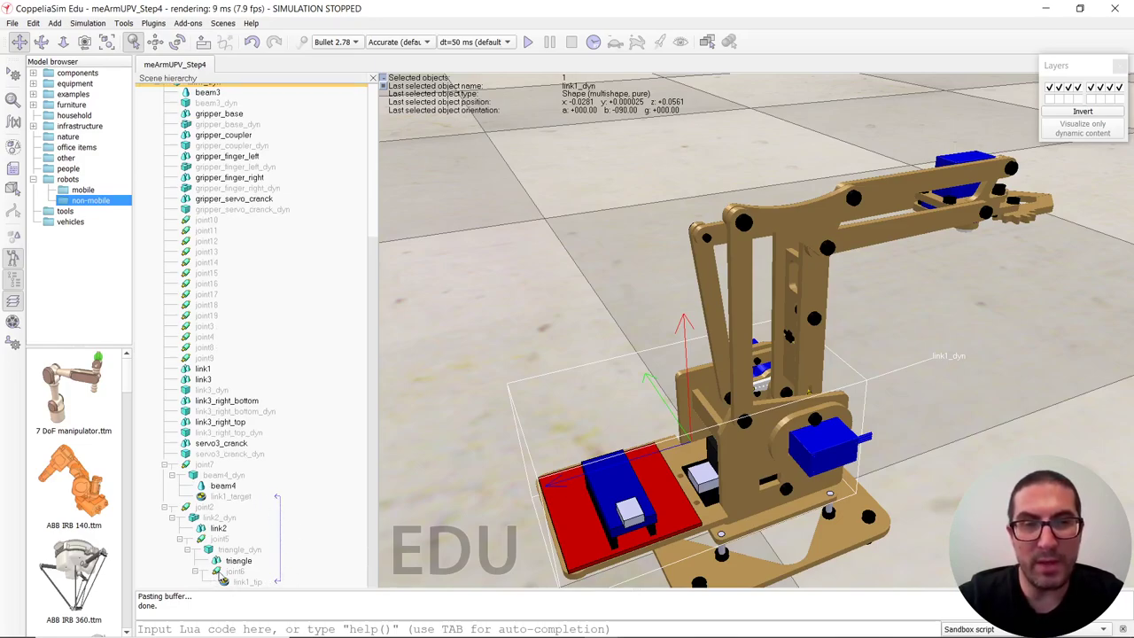
left_click(221, 572)
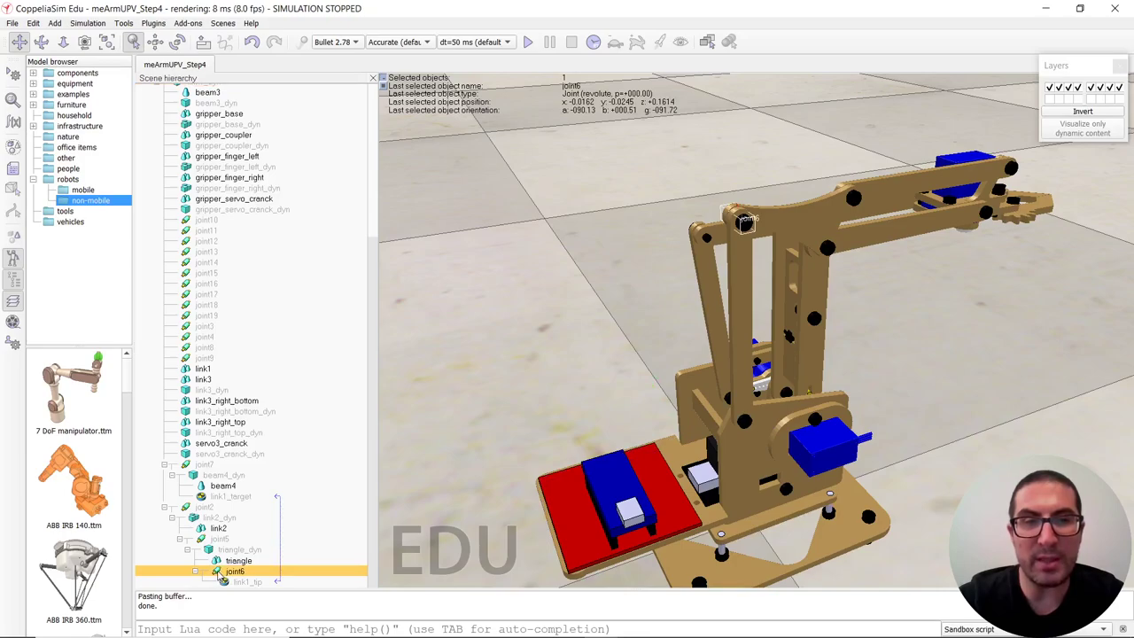
Step: Review joint6's and link1_tip's properties to confirm the dummy link
double_click(218, 572)
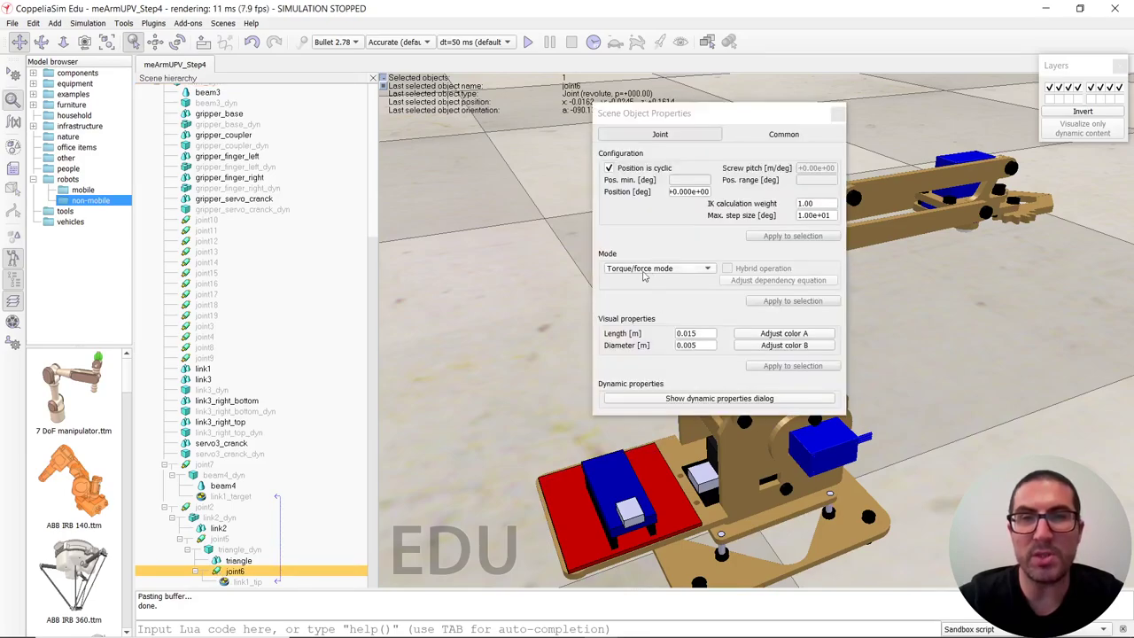
left_click(838, 114)
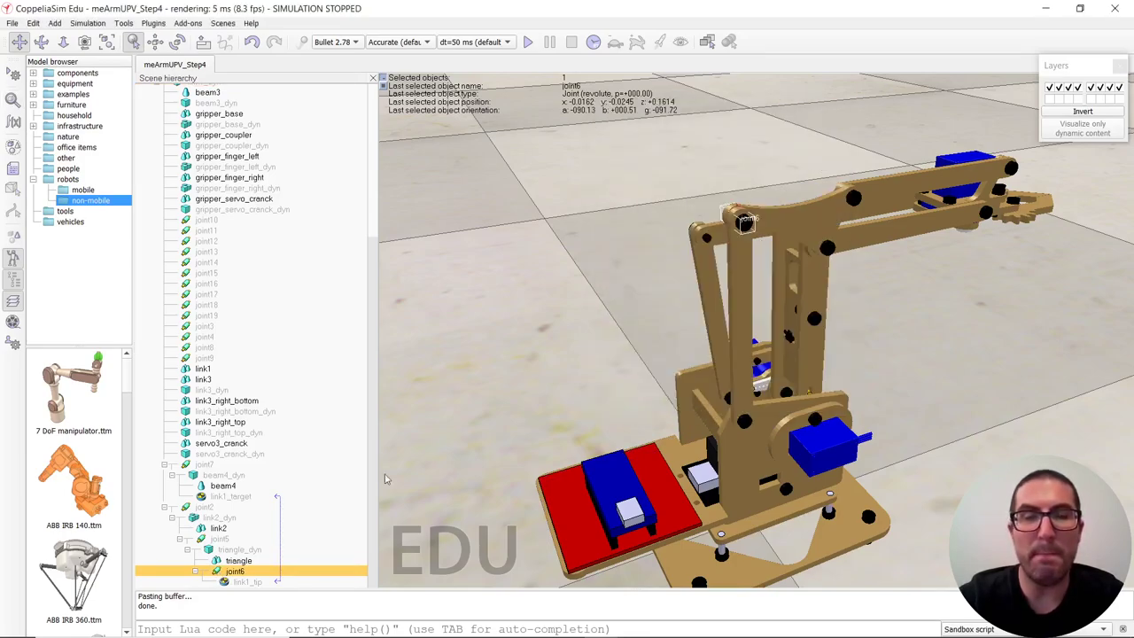
double_click(227, 583)
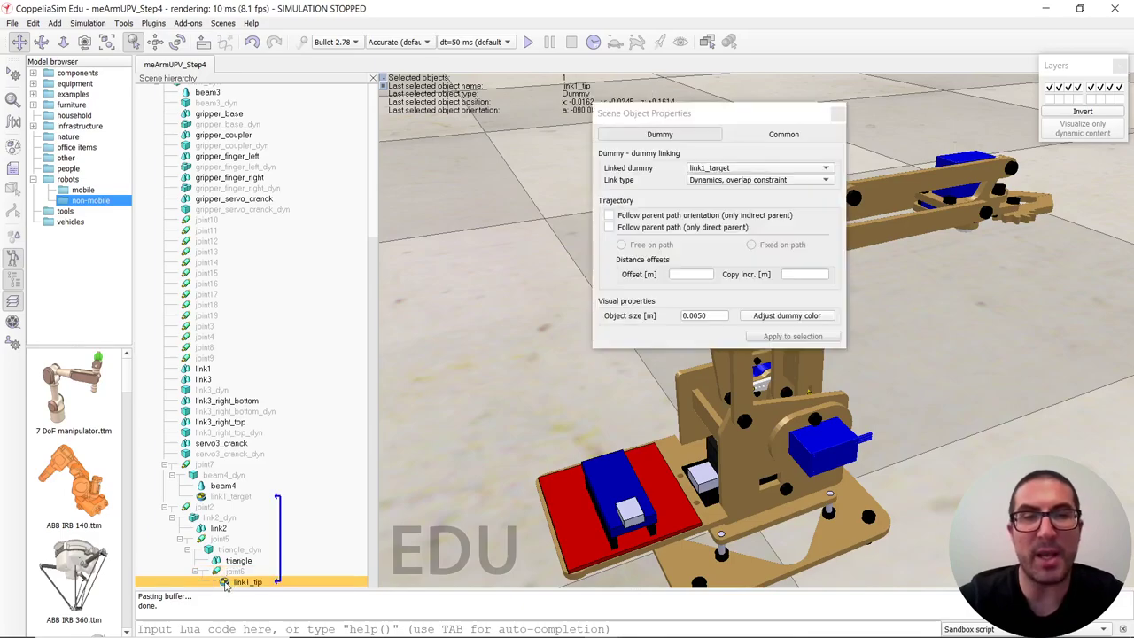
left_click(838, 116)
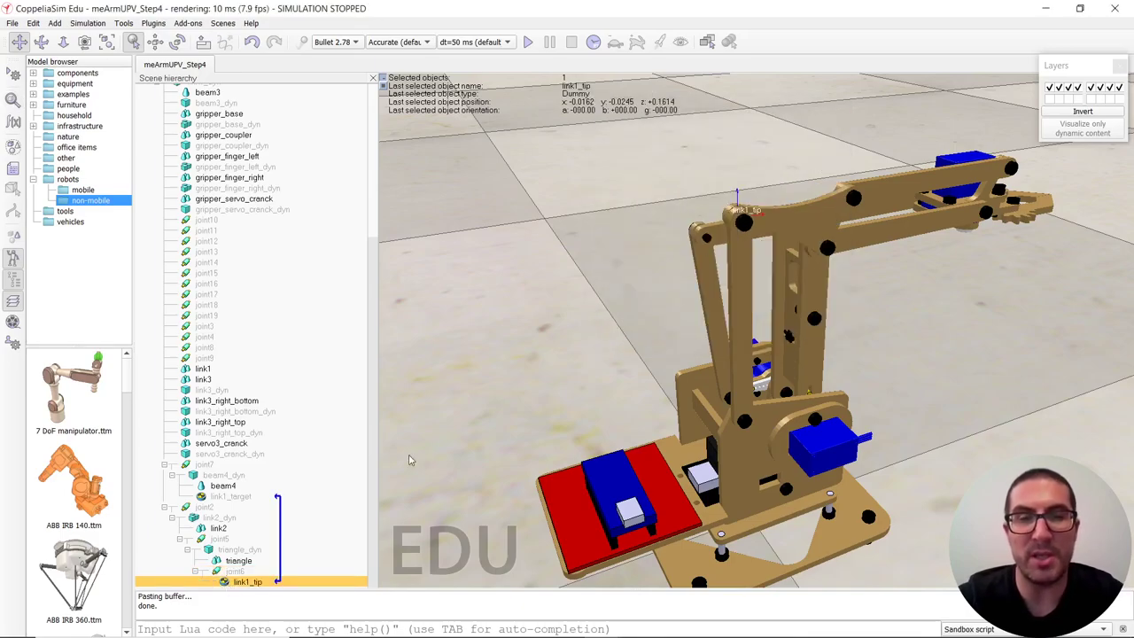
Step: Highlight joint6 and beam4_dyn on the arm and zoom out to view the whole meArm
left_click(218, 572)
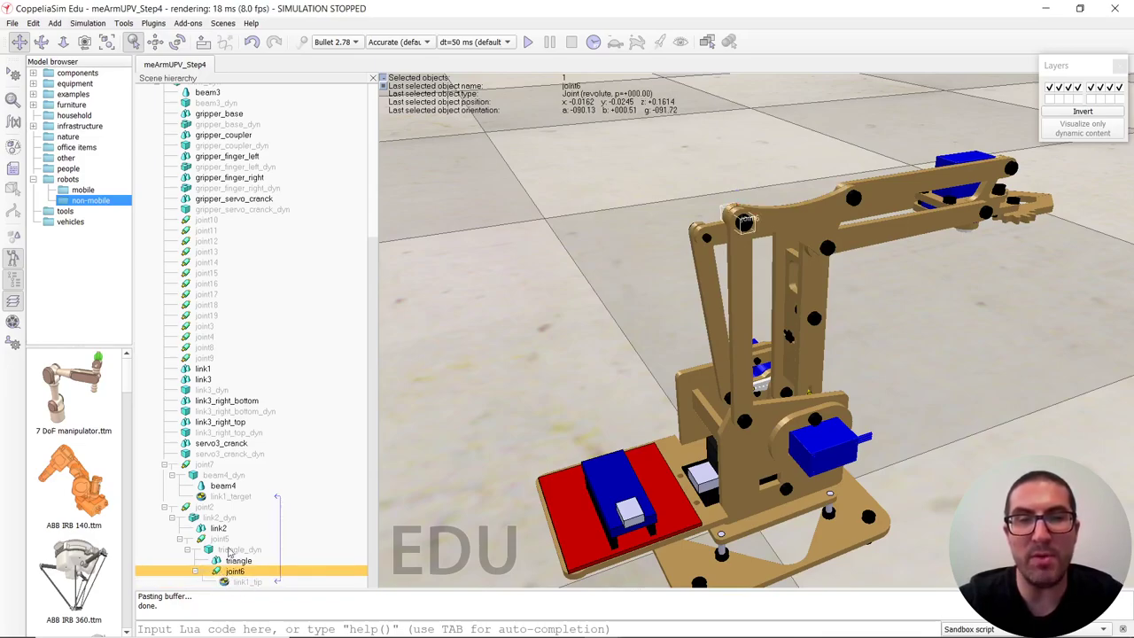
left_click(210, 477)
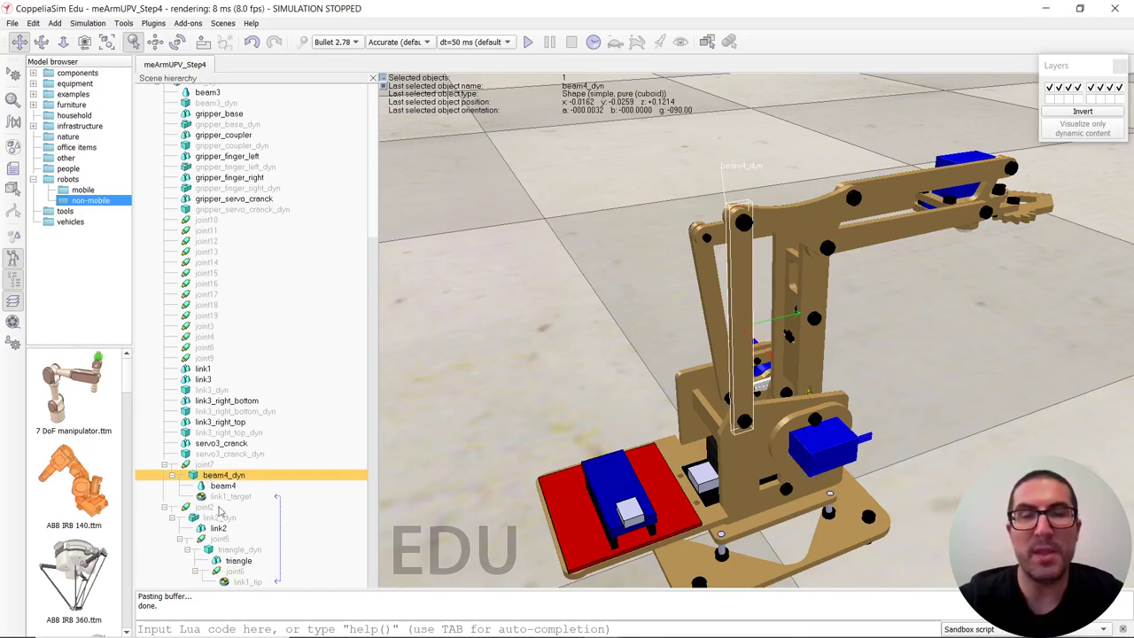
left_click_drag(660, 471, 666, 500)
left_click_drag(477, 372, 390, 292)
scroll(217, 212, "up", 5)
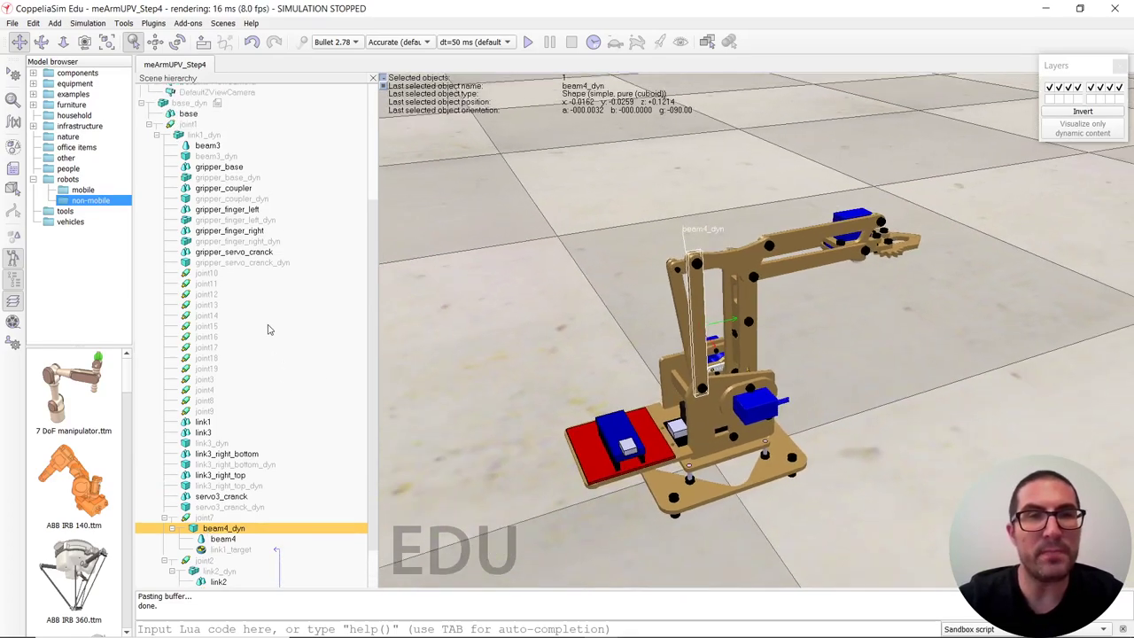
Step: In base_dyn's child script, add an onQ2Change callback copied from onQ1Change, using q2ref
double_click(218, 188)
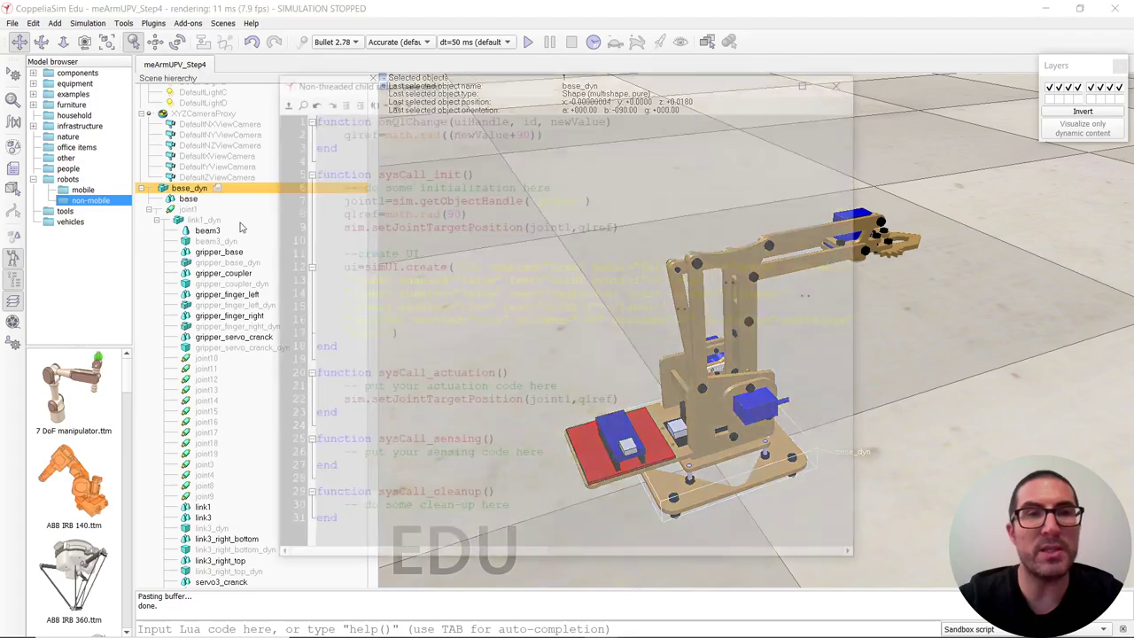
left_click_drag(388, 147, 280, 118)
key("ctrl+c")
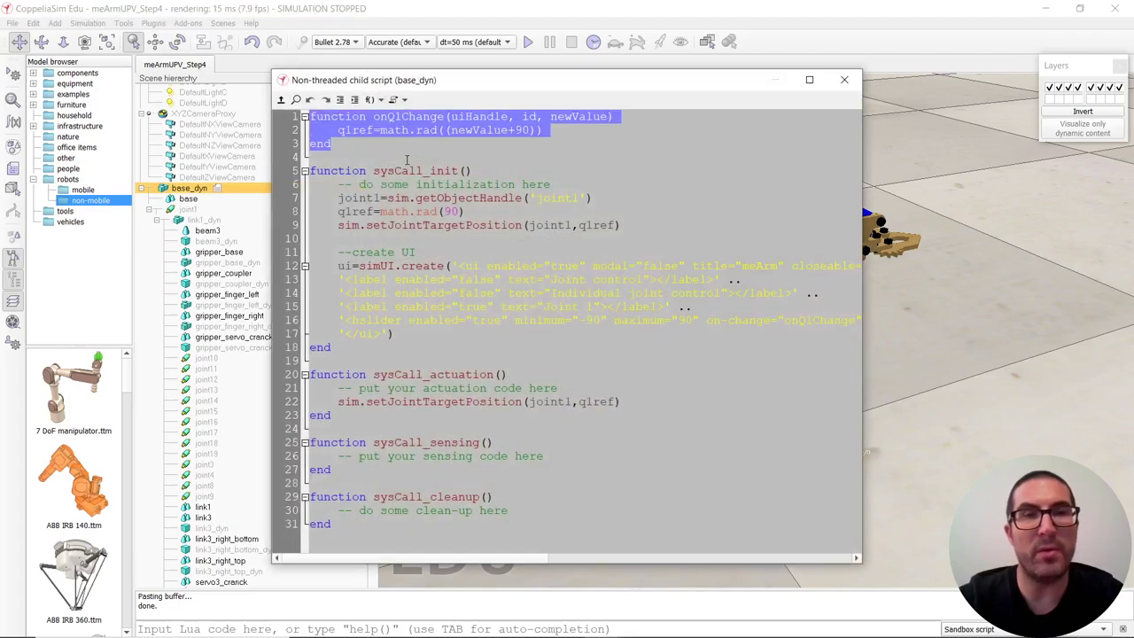
left_click(407, 160)
key("Return")
key("ctrl+v")
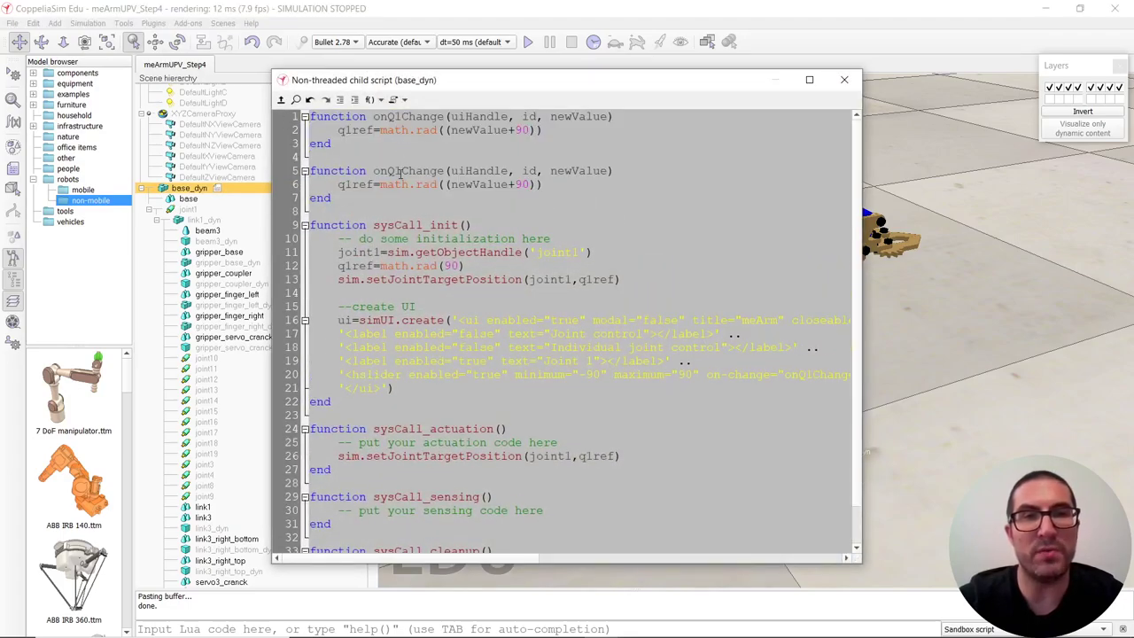
left_click(400, 172)
key("BackSpace")
type("2")
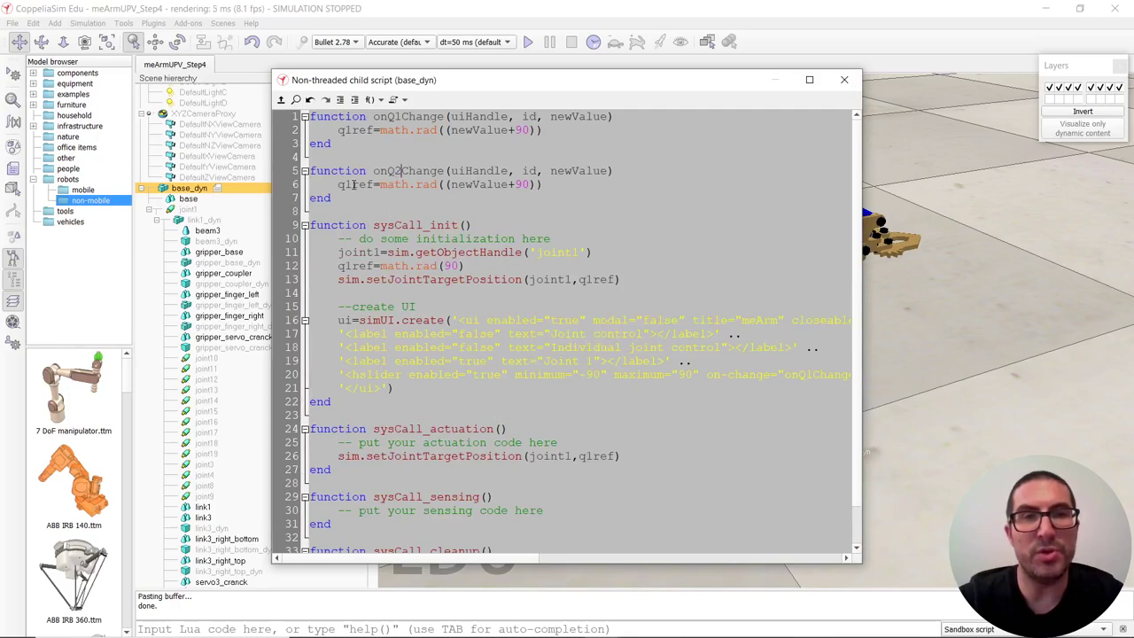
left_click(352, 184)
key("BackSpace")
type("2")
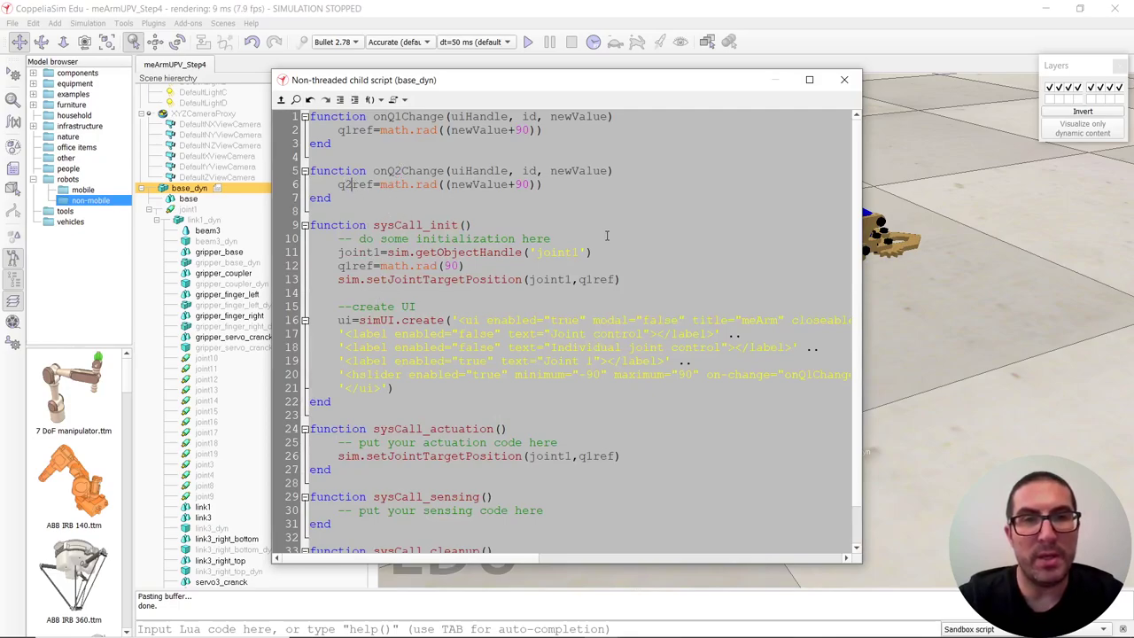
Step: Add a joint2 handle line by duplicating the joint1 handle line
left_click_drag(592, 252, 337, 253)
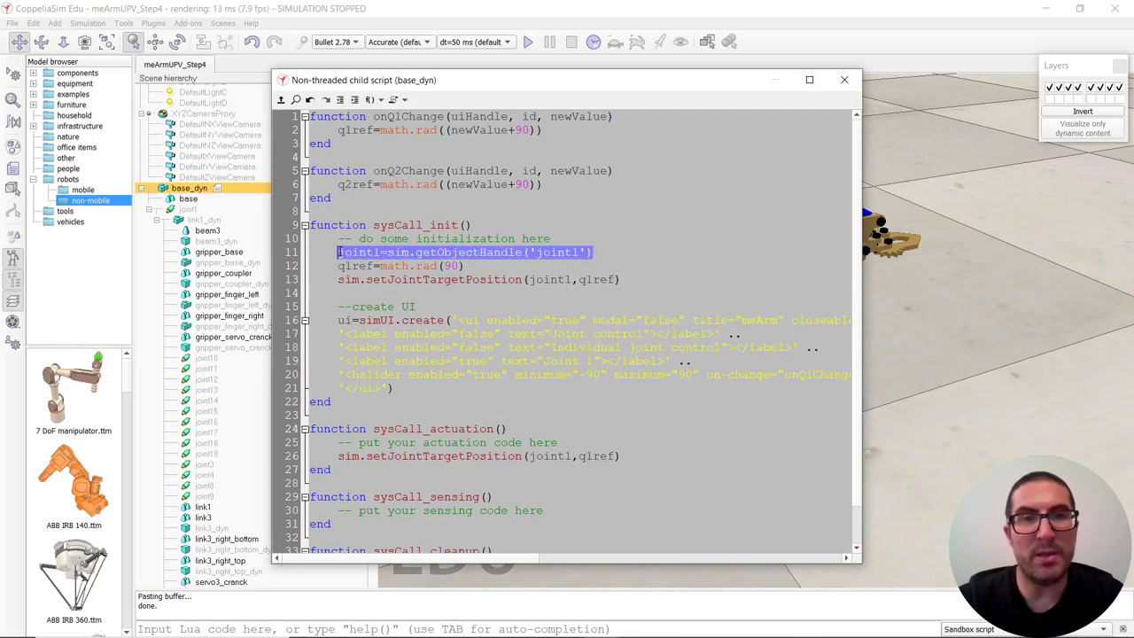
key("ctrl+c")
left_click(590, 253)
key("Return")
key("ctrl+v")
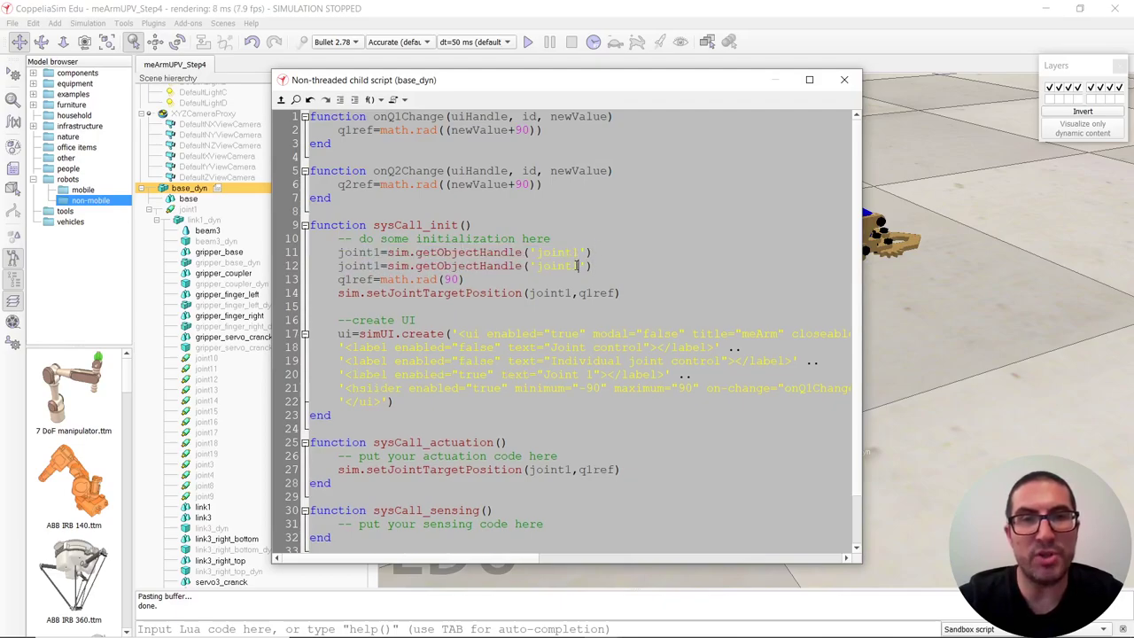
type("2")
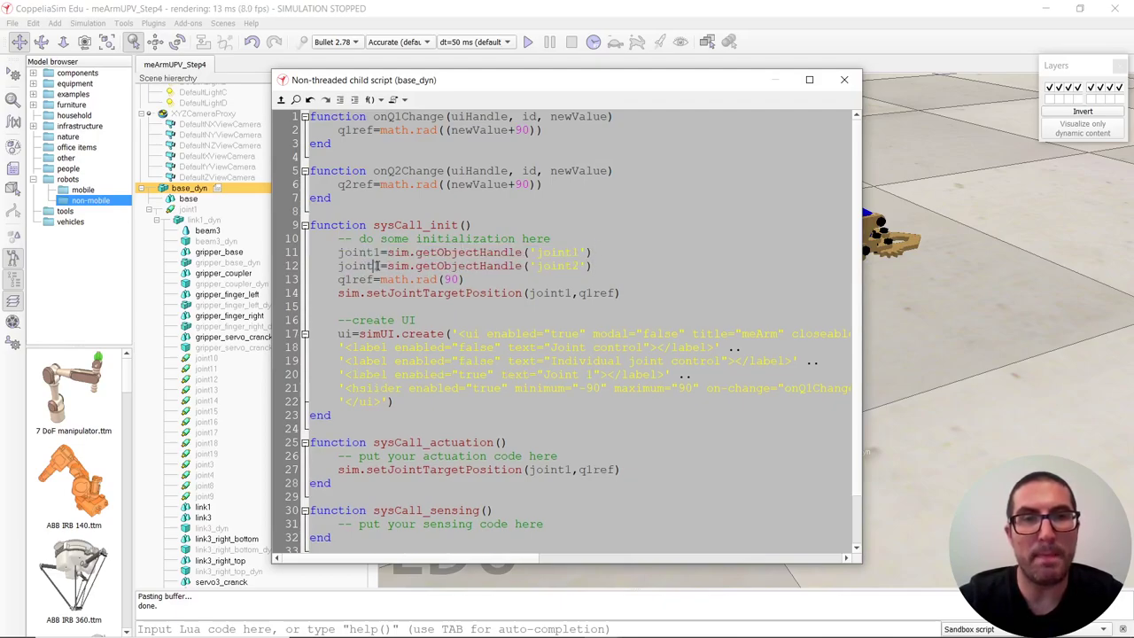
Step: Add a q2ref initialisation line copied from q1ref
left_click_drag(464, 280, 340, 280)
key("ctrl+c")
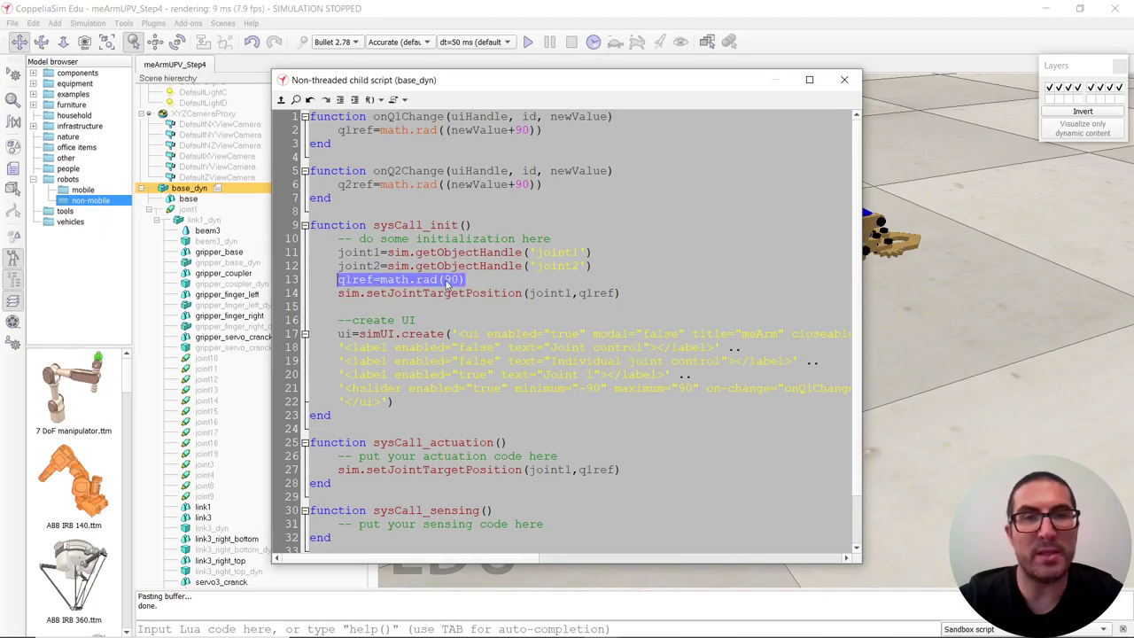
left_click(451, 280)
key("Return")
key("ctrl+v")
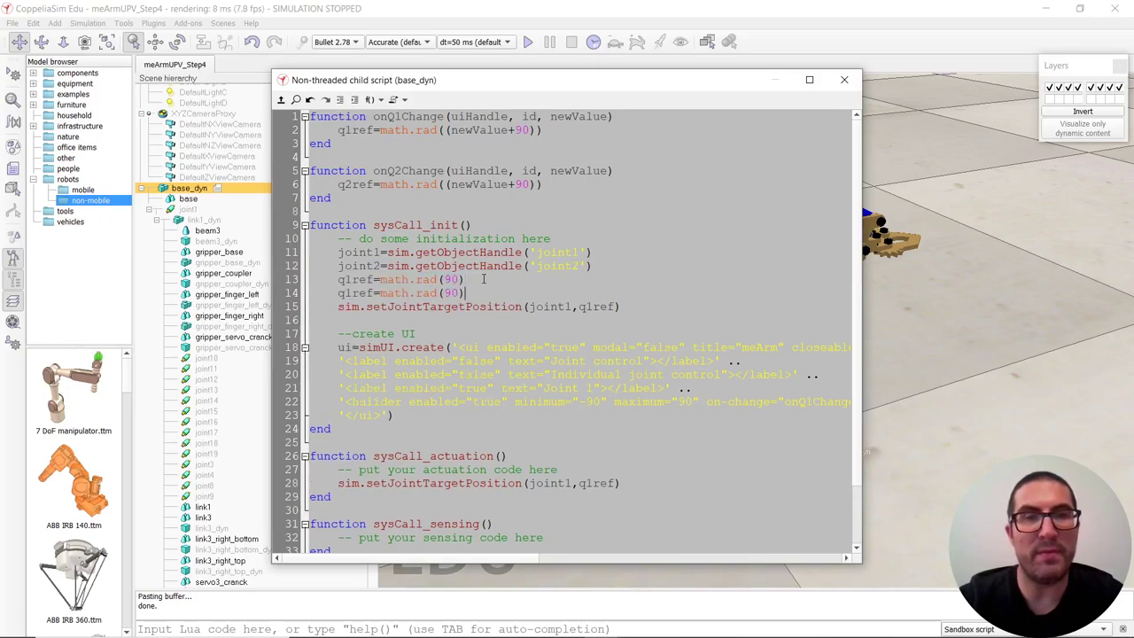
left_click(349, 293)
key("BackSpace")
type("2")
Step: Duplicate the setJointTargetPosition call to target joint2 with q2ref
left_click_drag(642, 313, 574, 320)
left_click(638, 306)
key("Return")
key("ctrl+v")
type("2,q2")
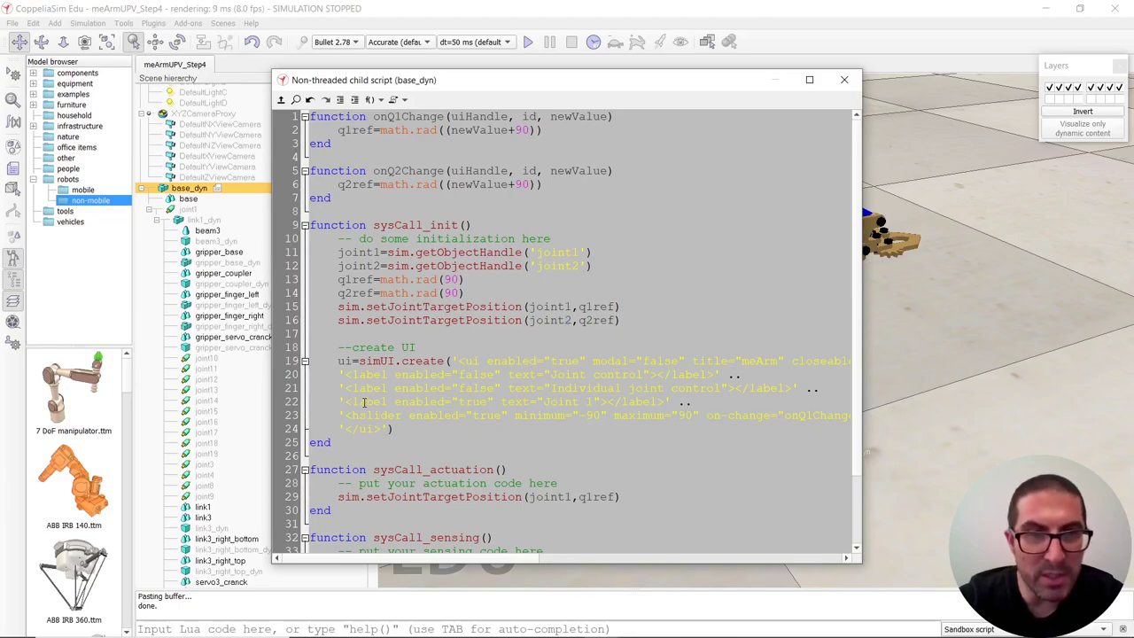
Step: Duplicate the Joint 1 label and slider as a 'Joint 2' slider calling onQ2Change
left_click_drag(337, 401, 339, 424)
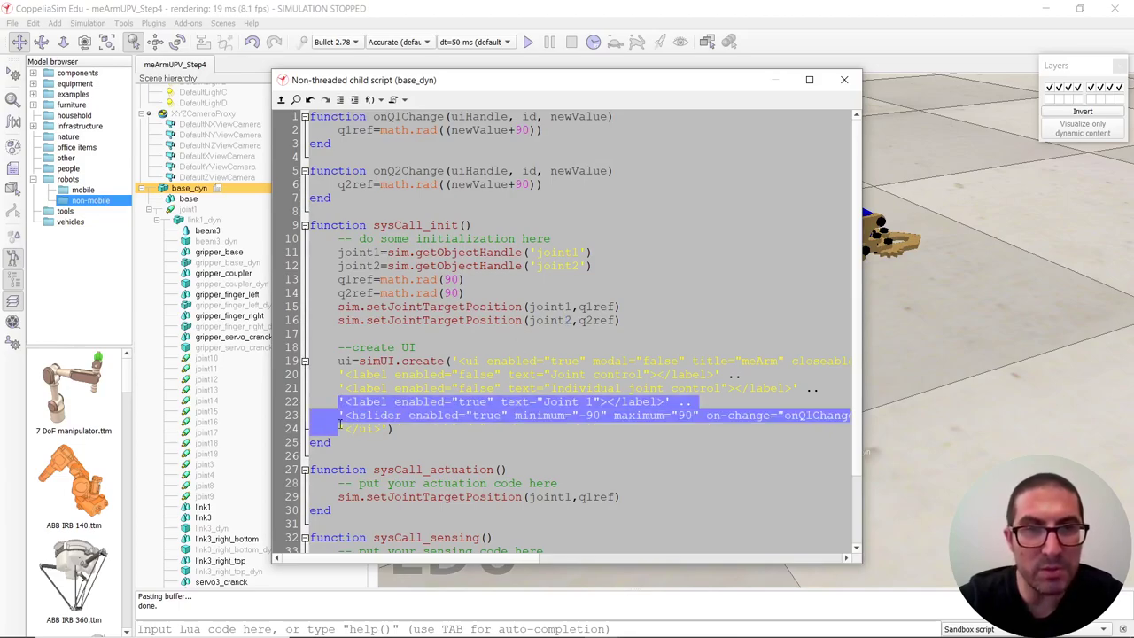
left_click(338, 428)
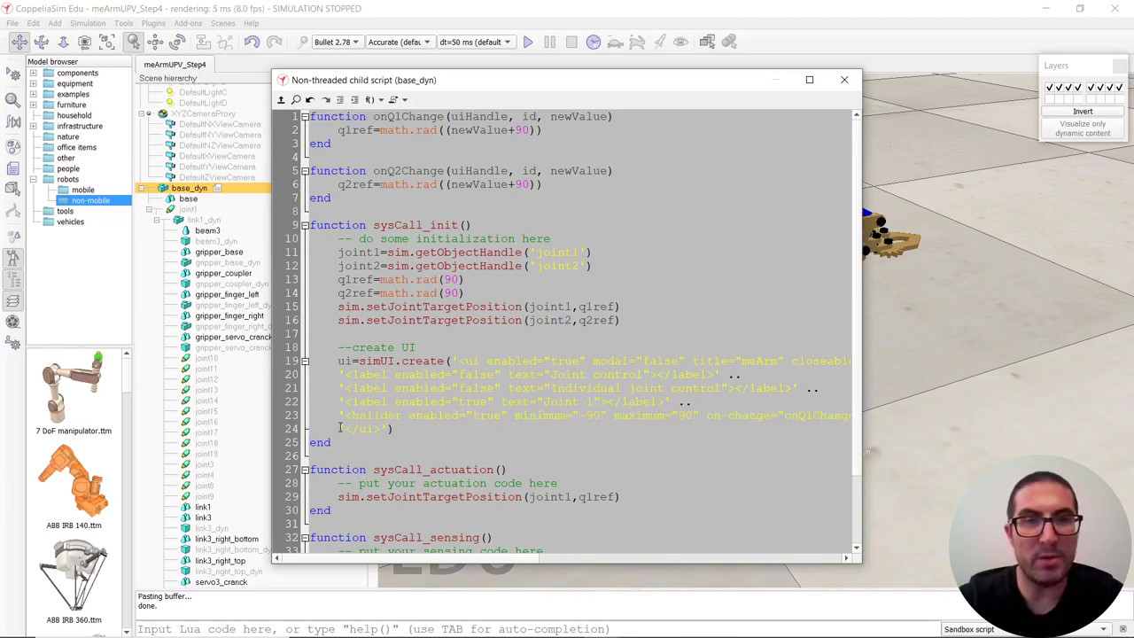
key("ctrl+v")
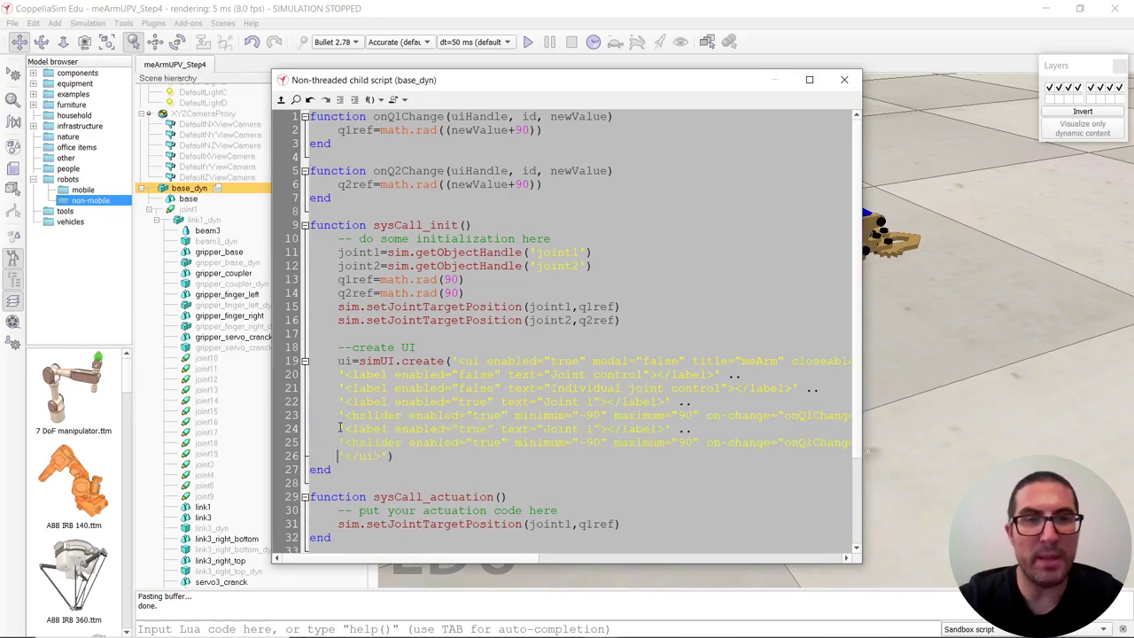
double_click(592, 428)
type("2")
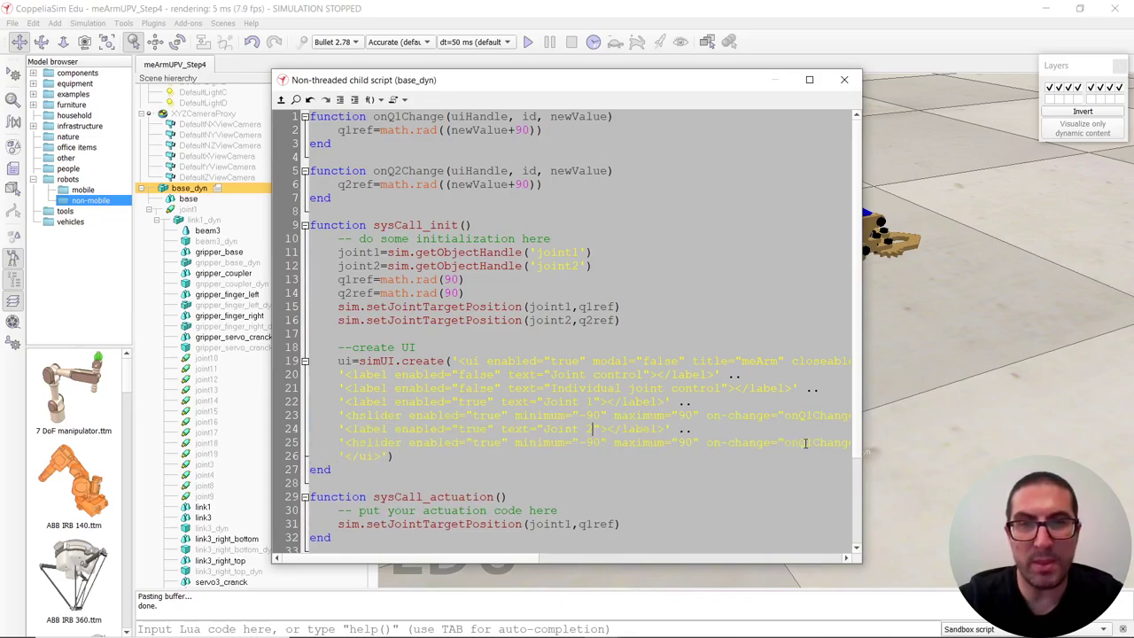
left_click(820, 443)
key("BackSpace")
type("2")
double_click(822, 443)
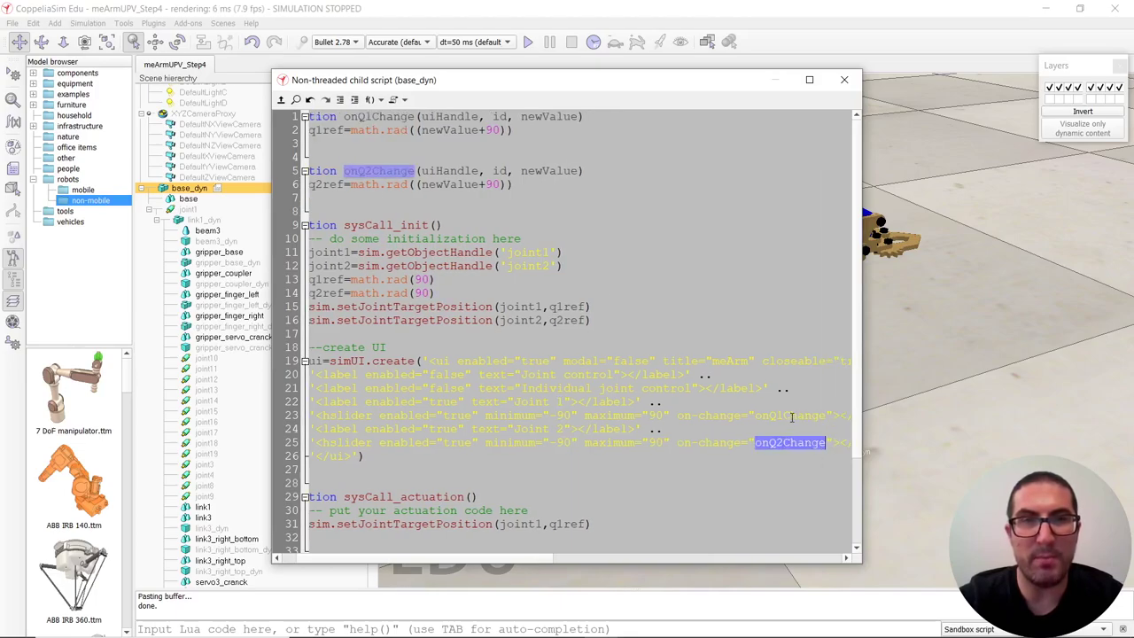
double_click(791, 415)
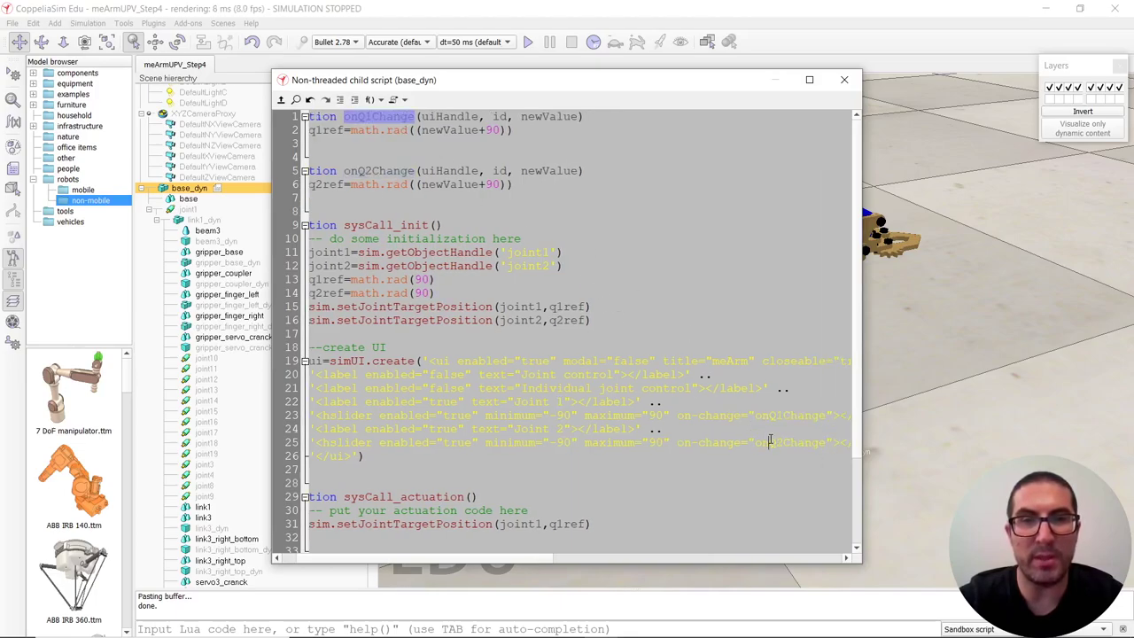
double_click(771, 442)
Step: Add a joint2 target-position call with q2ref in actuation, then close the script editor
left_click_drag(390, 525, 305, 510)
left_click_drag(656, 525, 336, 524)
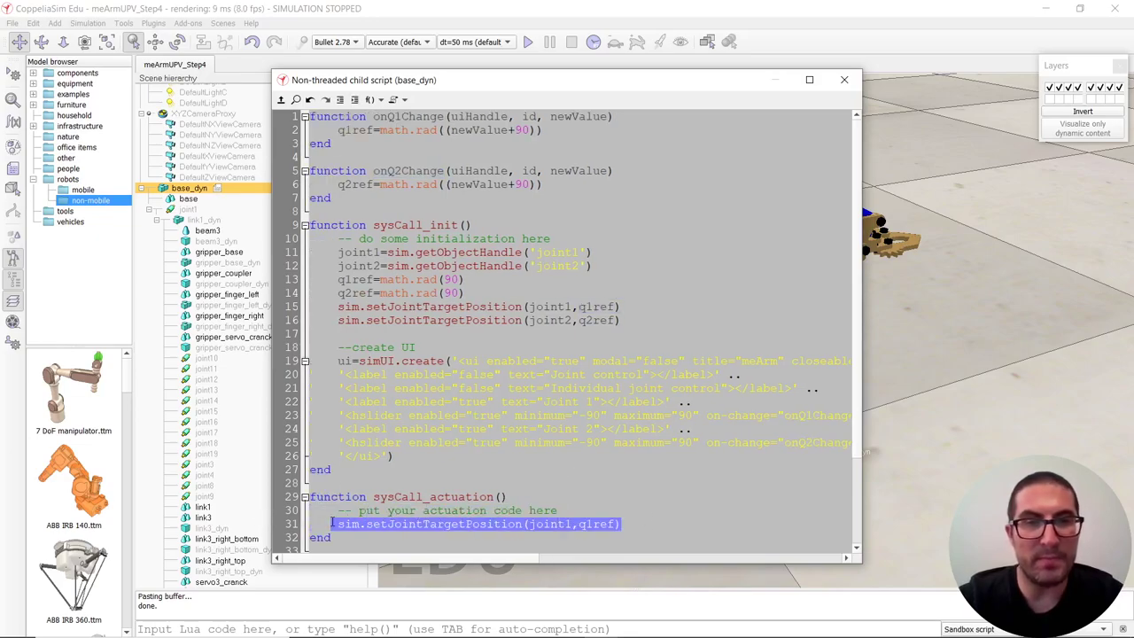
left_click(653, 525)
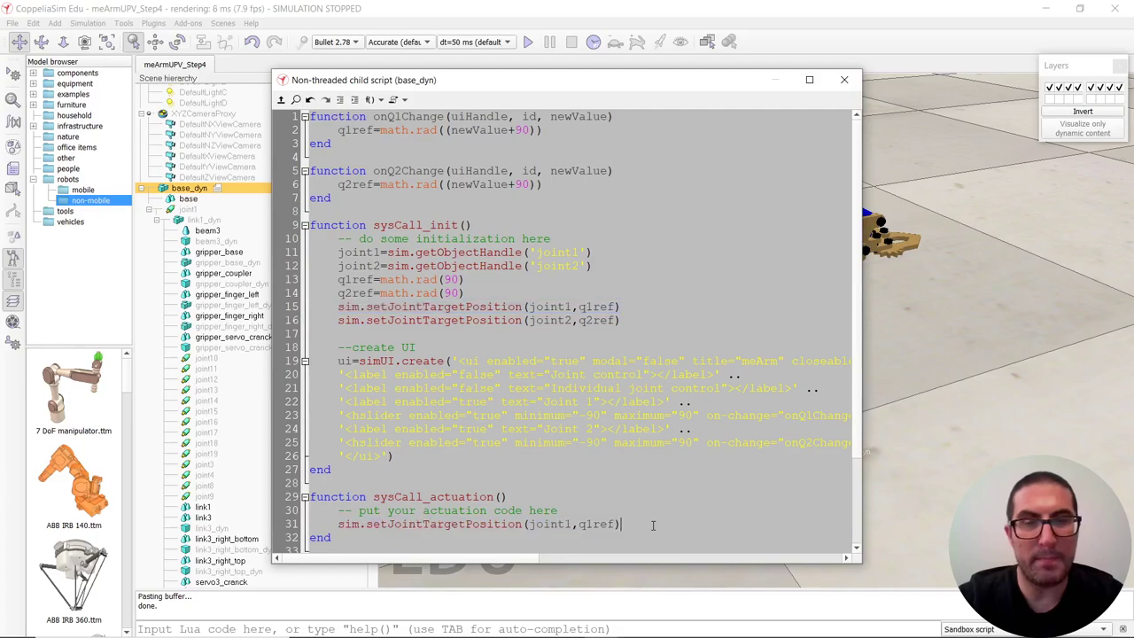
key("ctrl+v")
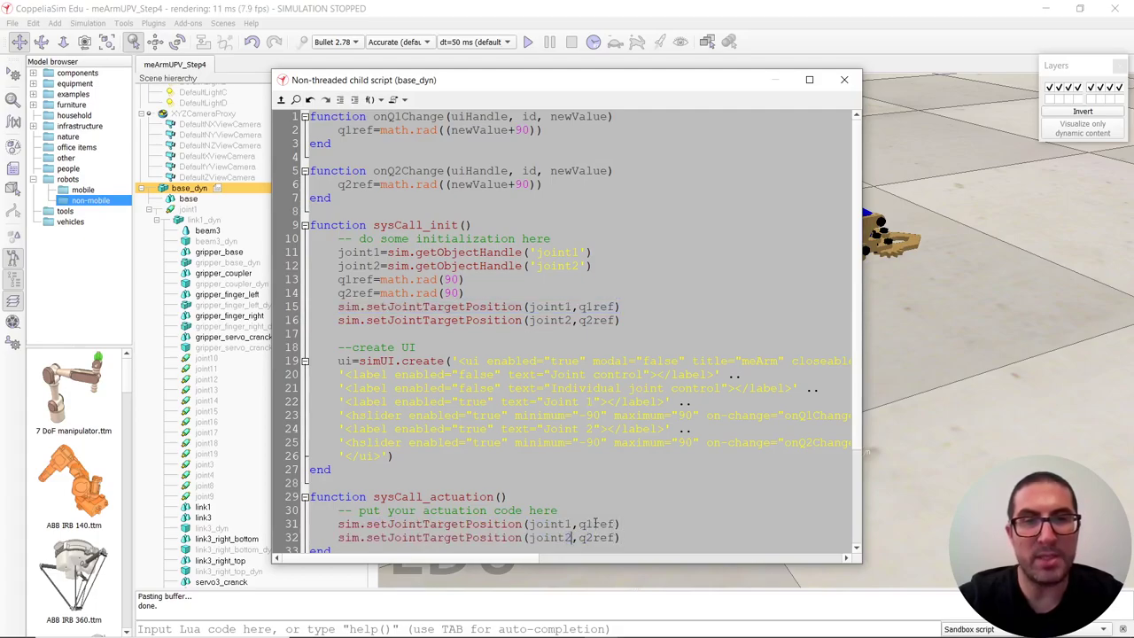
scroll(595, 523, "down", 3)
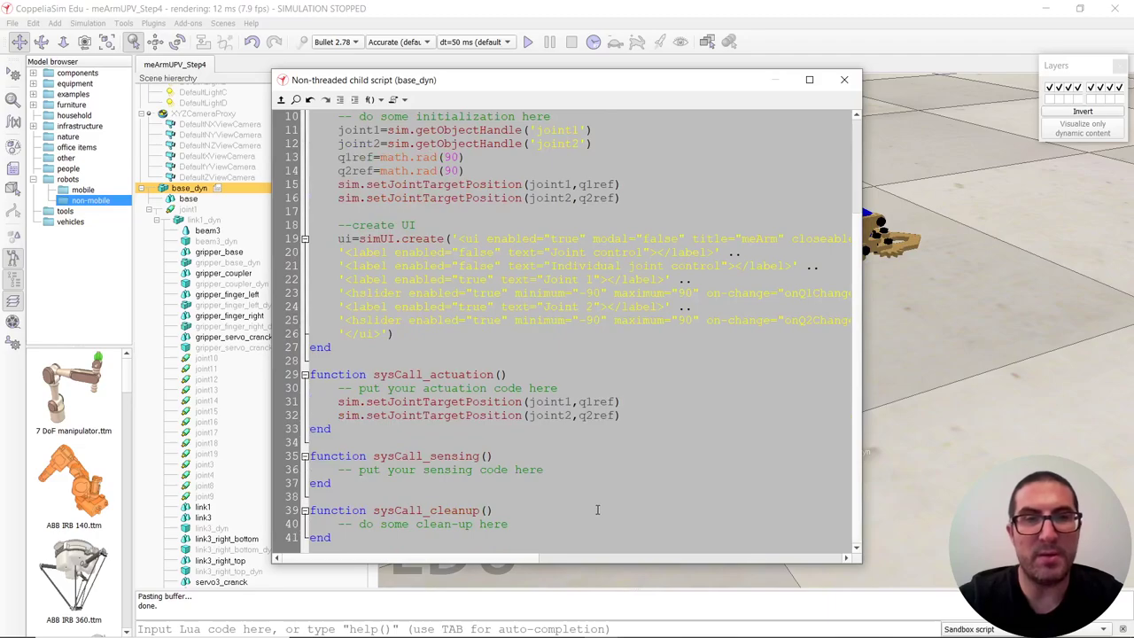
left_click(846, 80)
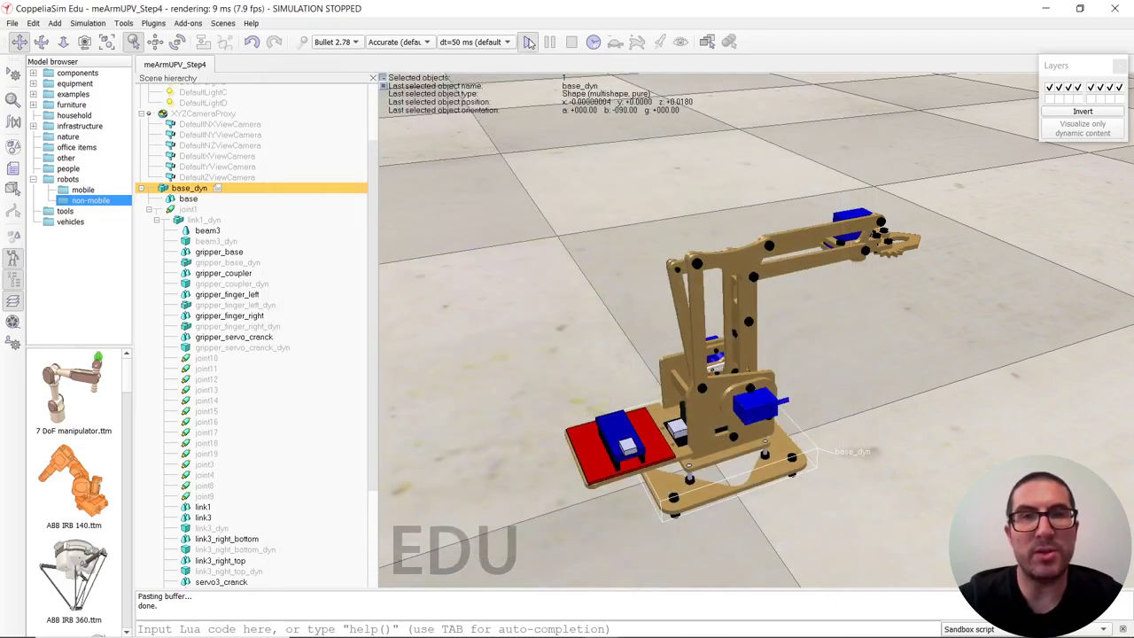
Step: Start the simulation and raise the Joint 2 slider to swing the meArm forward
left_click(528, 42)
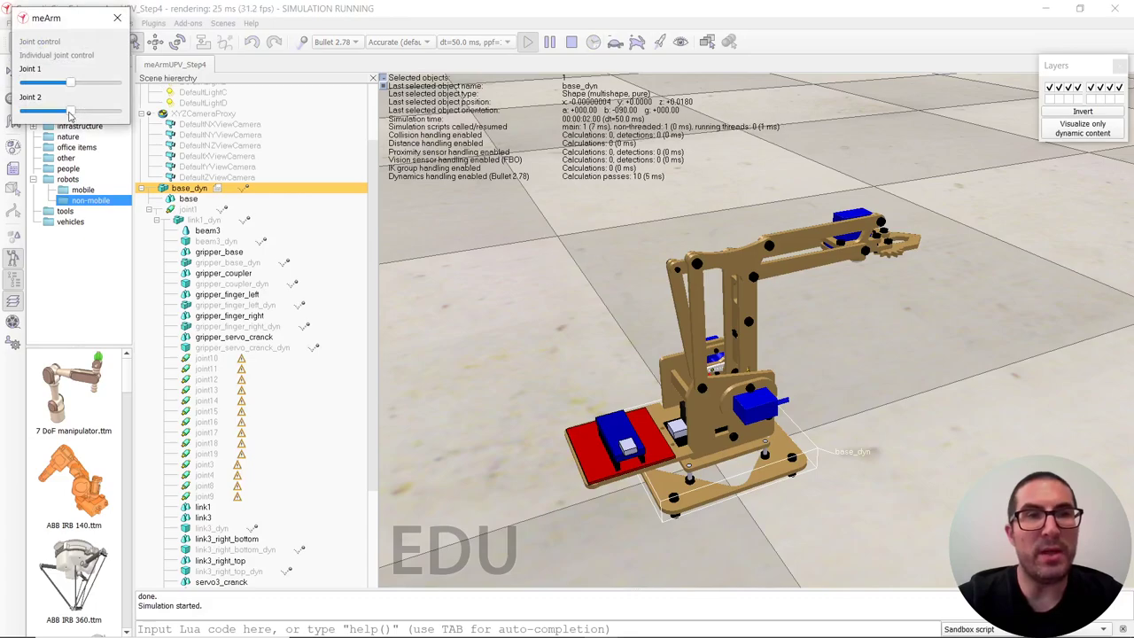
mouse_move(70, 111)
left_mouse_down()
mouse_move(84, 115)
mouse_move(62, 122)
mouse_move(92, 115)
mouse_move(63, 111)
mouse_move(88, 83)
mouse_move(107, 83)
mouse_move(47, 83)
mouse_move(68, 116)
left_mouse_up()
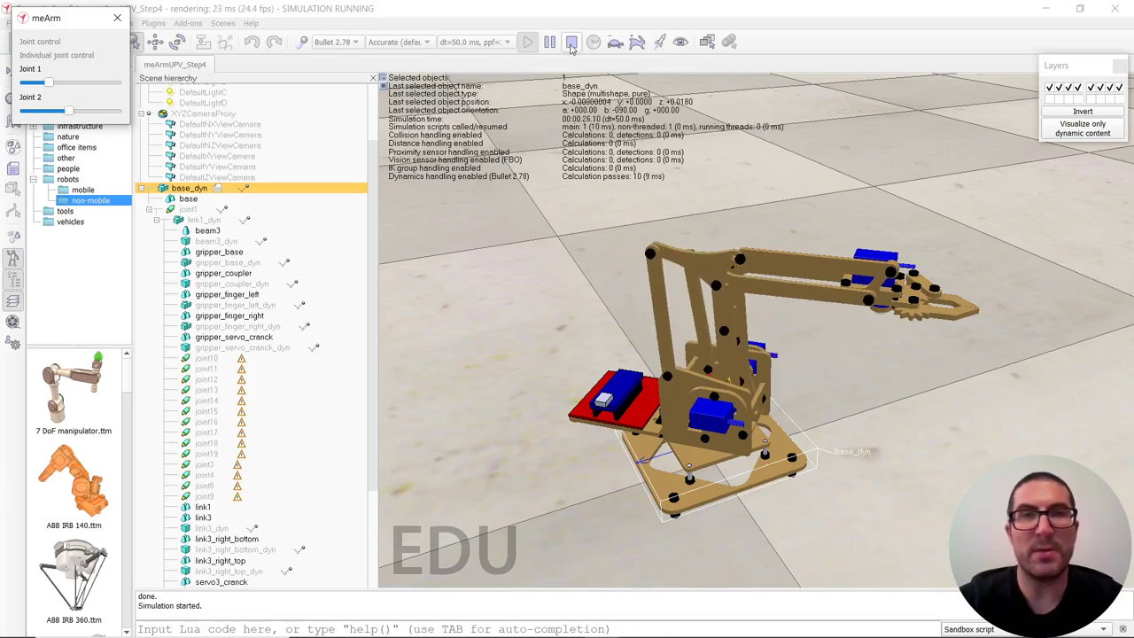